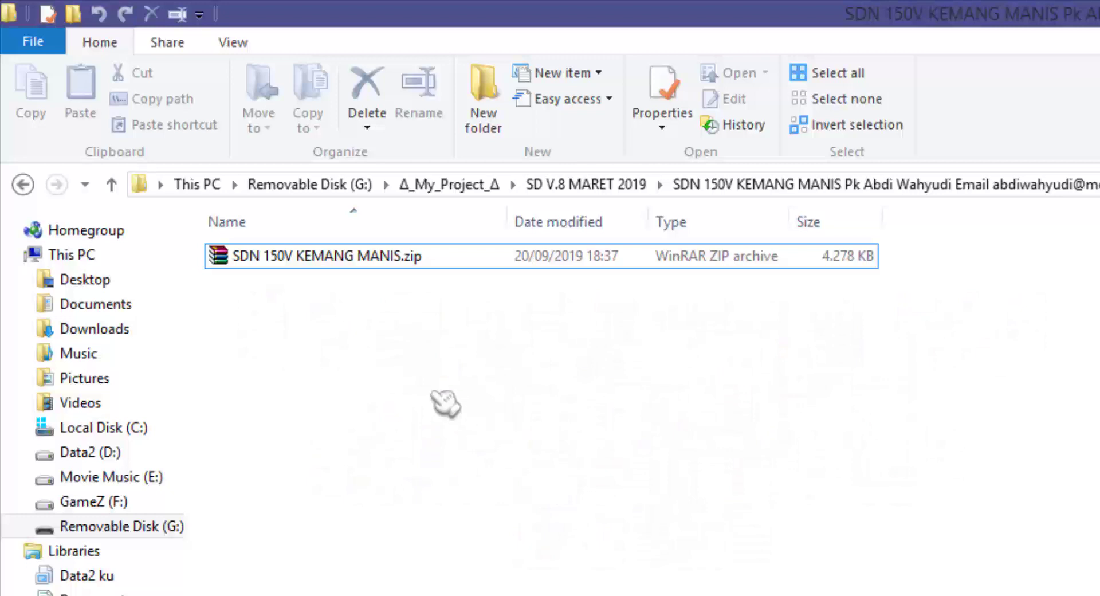
Open SDN 150V KEMANG MANIS.zip and launch the RAPORT SD K13 V.2019 123.xlsb workbook in Excel.
{"action": "double_click", "coordinate": [360, 259]}
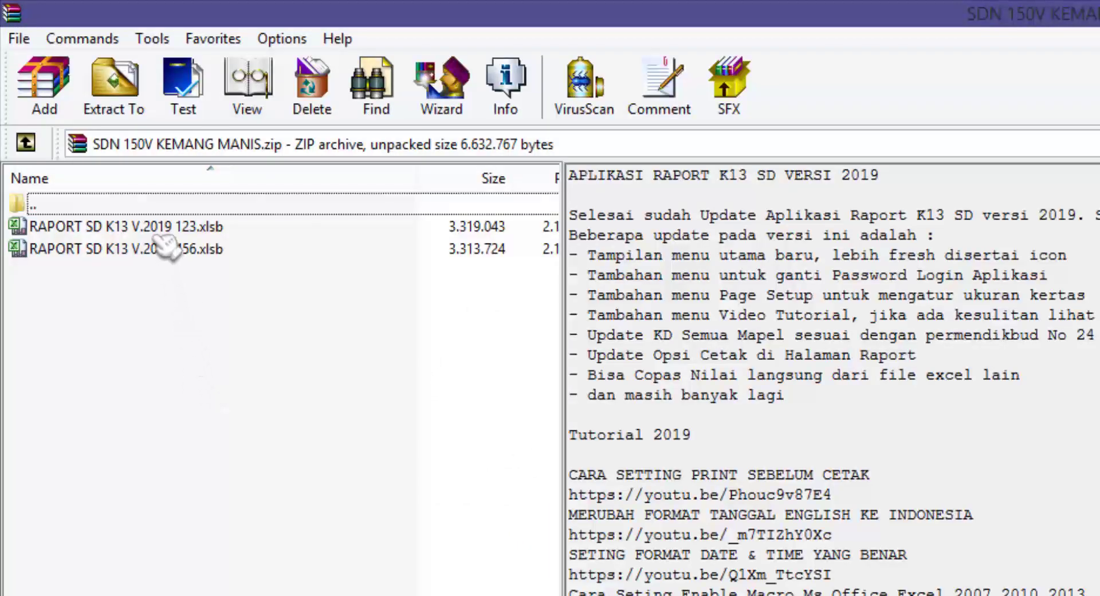
{"action": "double_click", "coordinate": [166, 228]}
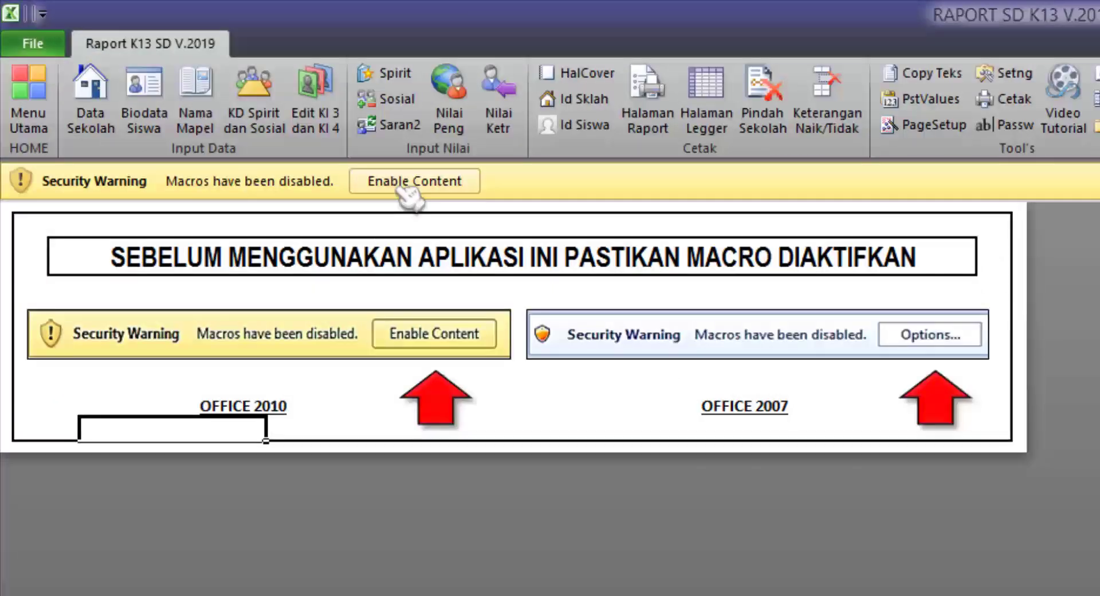
Enable the workbook's macros, accept the login password, and show the report cover page.
{"action": "left_click", "coordinate": [408, 189]}
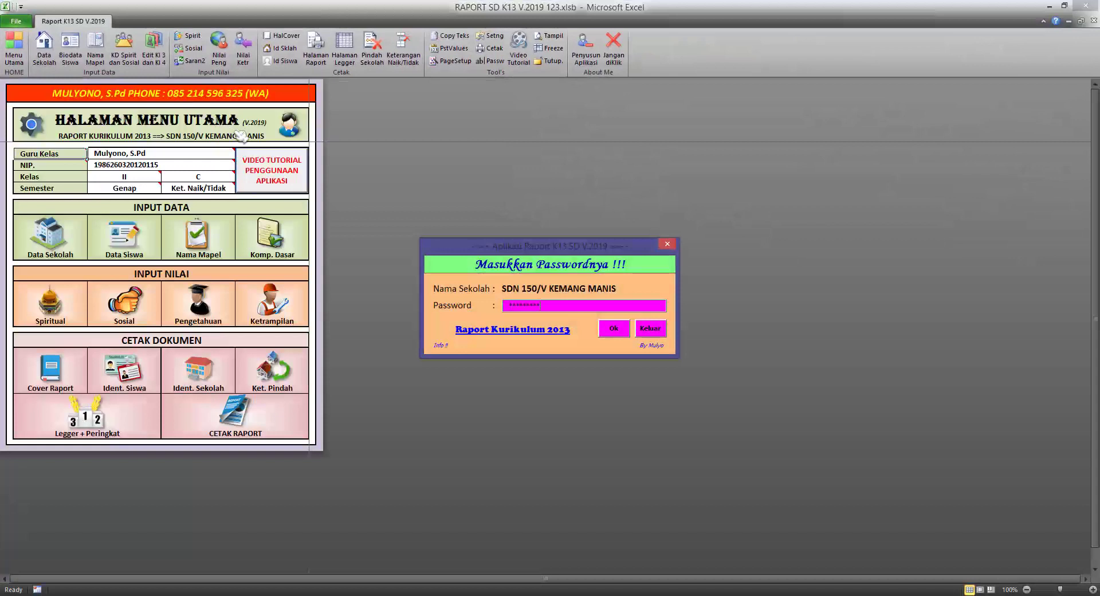
{"action": "key", "text": "Return"}
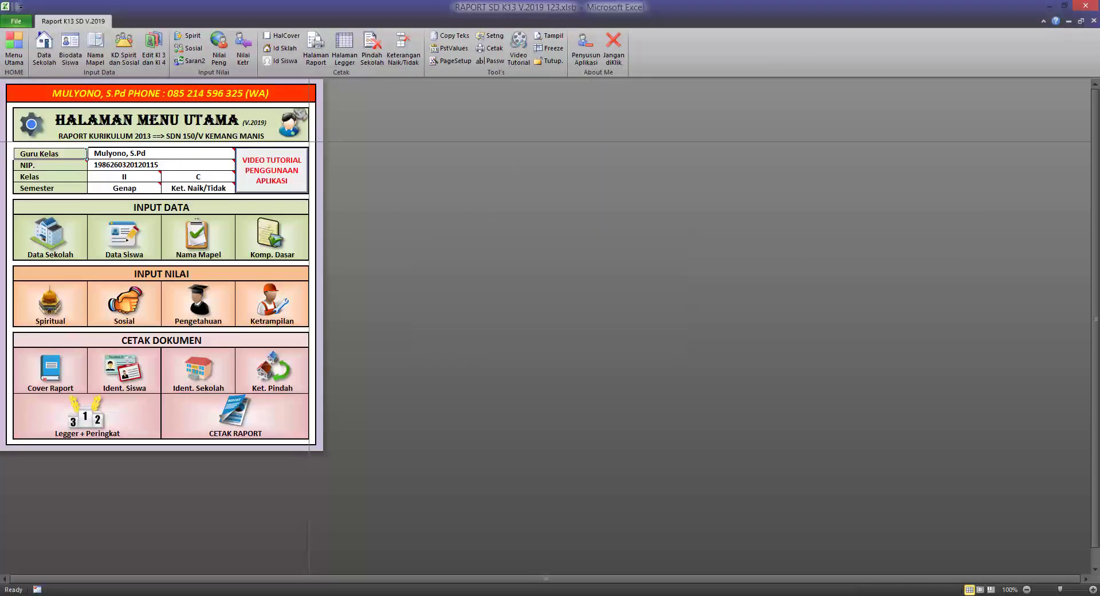
{"action": "left_click", "coordinate": [282, 36]}
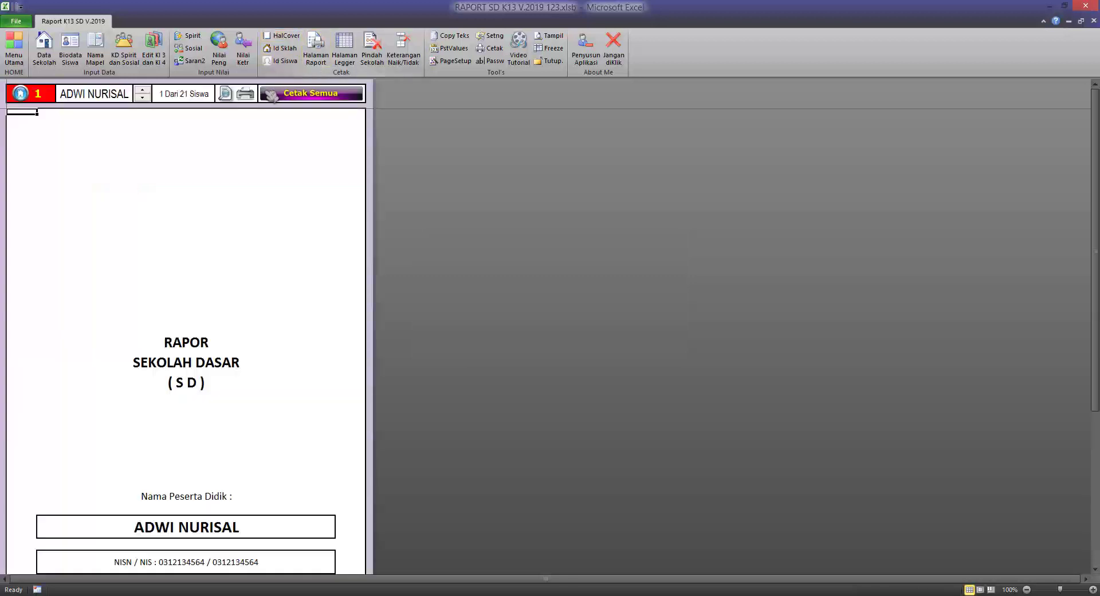
Step through the school identity, student identity and main report pages, then preview printing.
{"action": "left_click", "coordinate": [282, 49]}
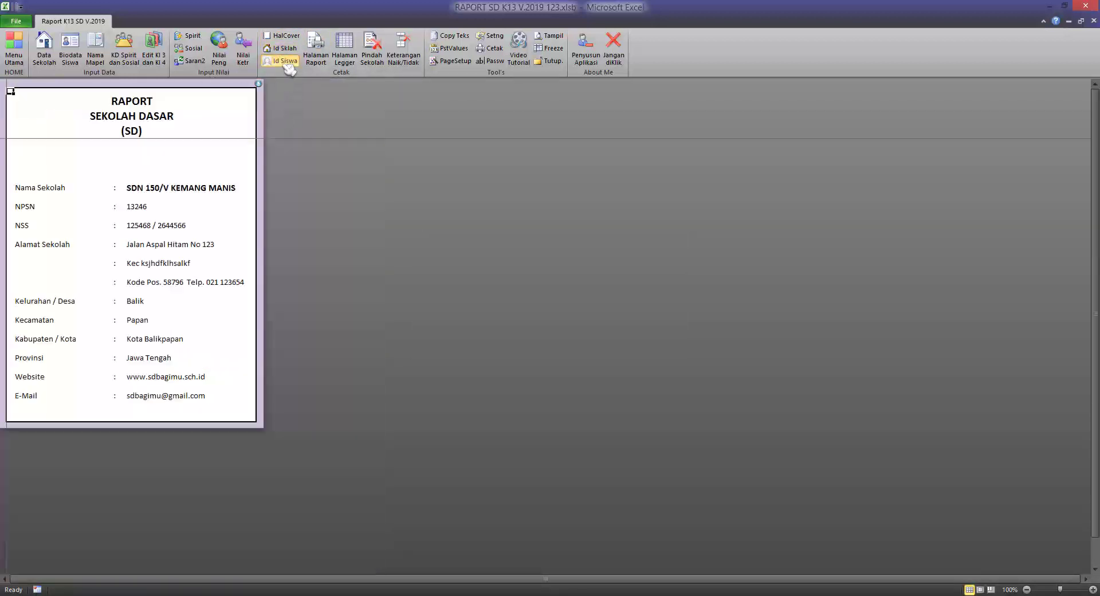
{"action": "left_click", "coordinate": [282, 60]}
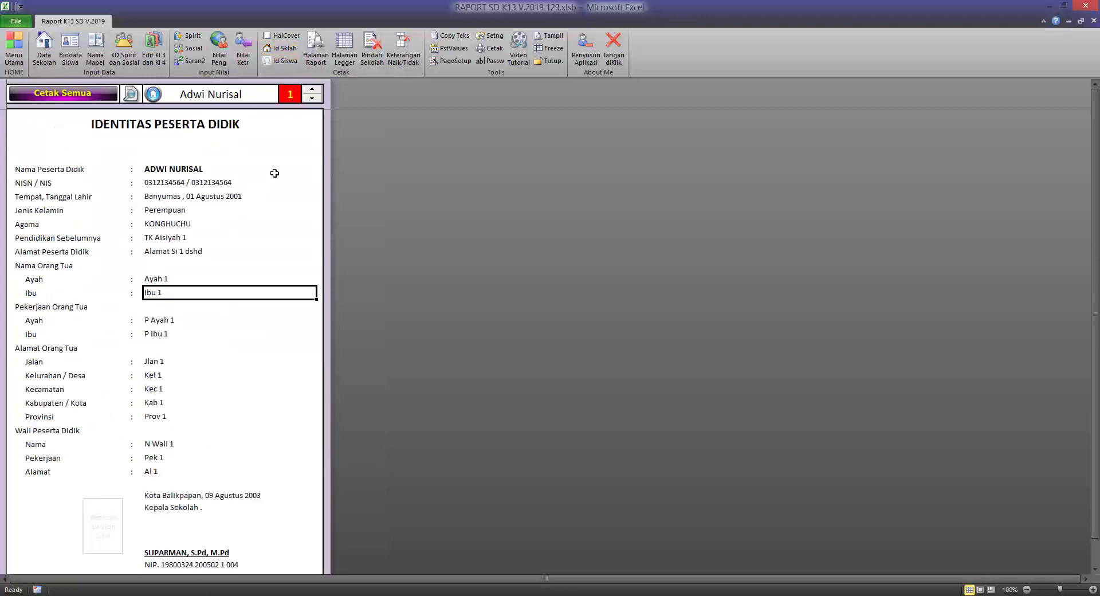
{"action": "left_click", "coordinate": [315, 55]}
{"action": "scroll", "coordinate": [336, 239], "scroll_direction": "down", "scroll_amount": 5}
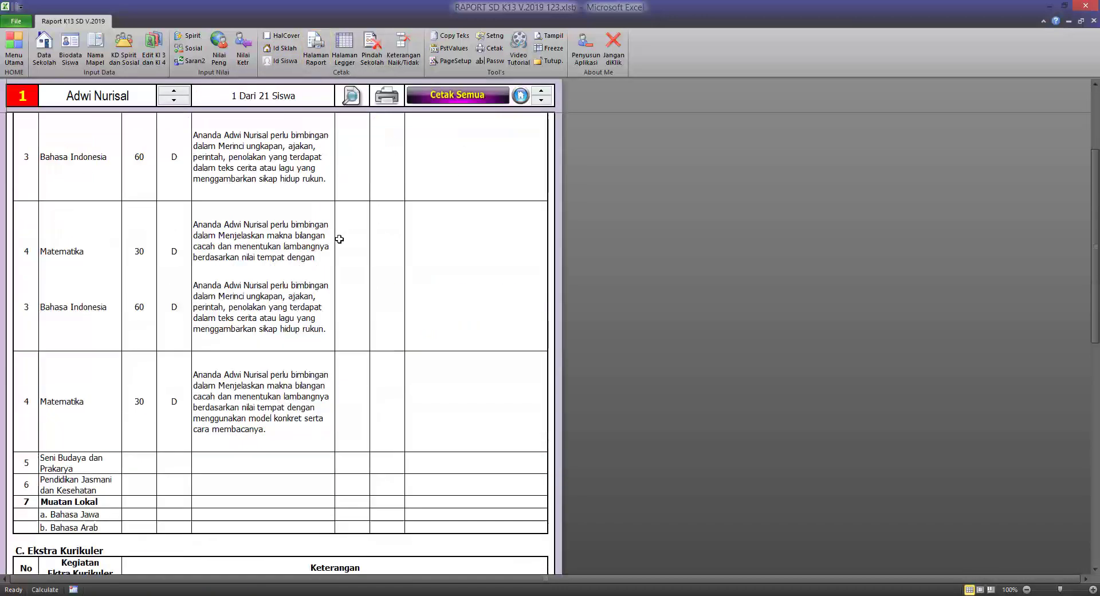
{"action": "scroll", "coordinate": [332, 240], "scroll_direction": "up", "scroll_amount": 5}
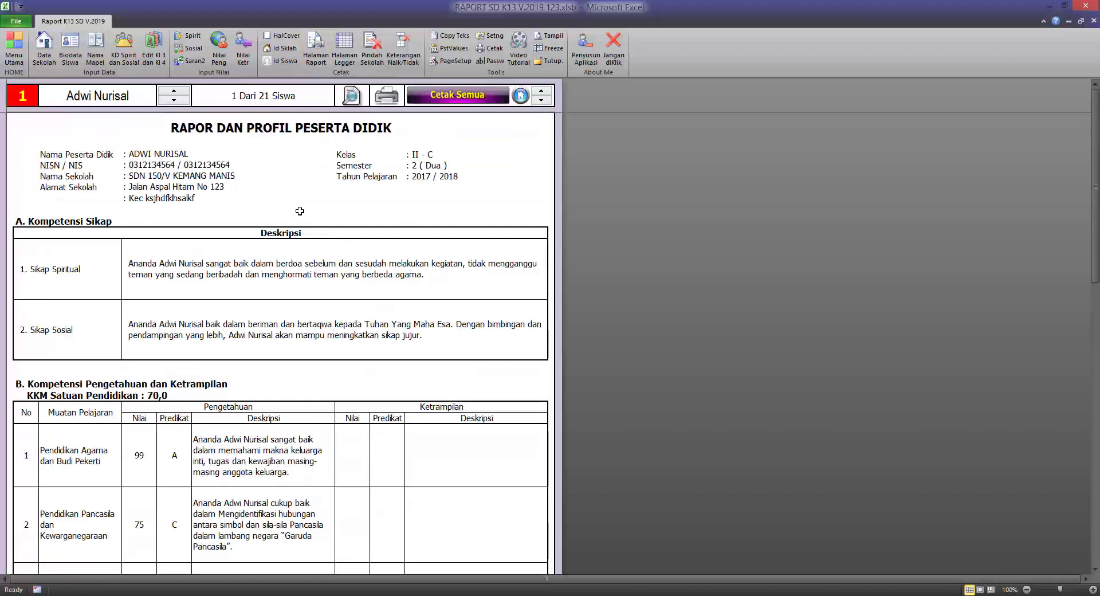
{"action": "key", "text": "ctrl+p"}
Check the report page's paper size, leaving it at Legal, and exit print view.
{"action": "left_click", "coordinate": [166, 282]}
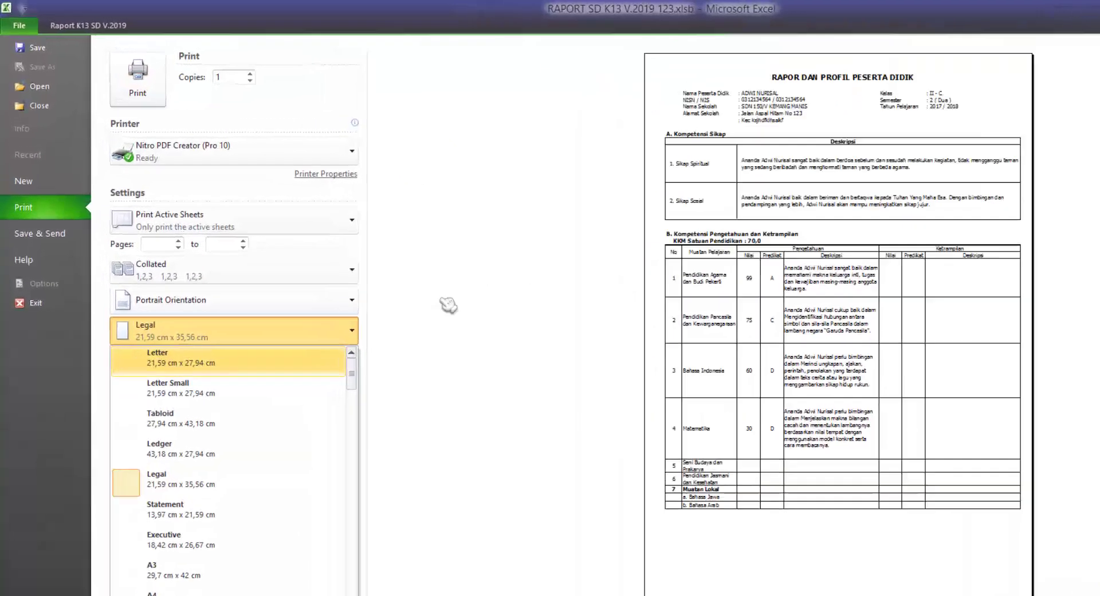
{"action": "left_click", "coordinate": [448, 305]}
{"action": "left_click", "coordinate": [86, 25]}
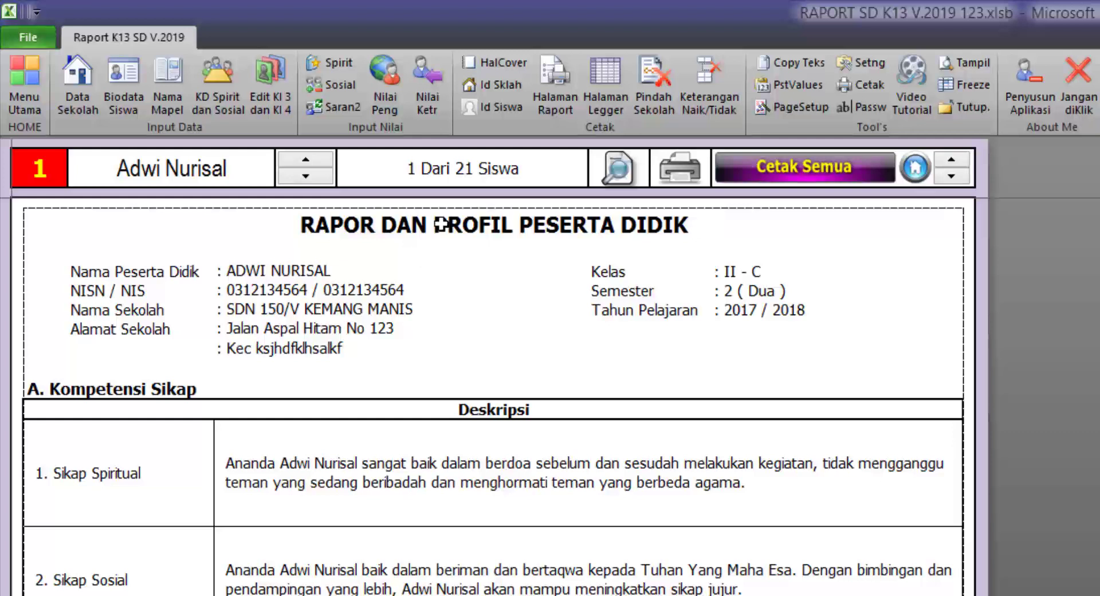
Switch to the cover page and confirm in print preview that its paper size is Legal.
{"action": "left_click", "coordinate": [494, 62]}
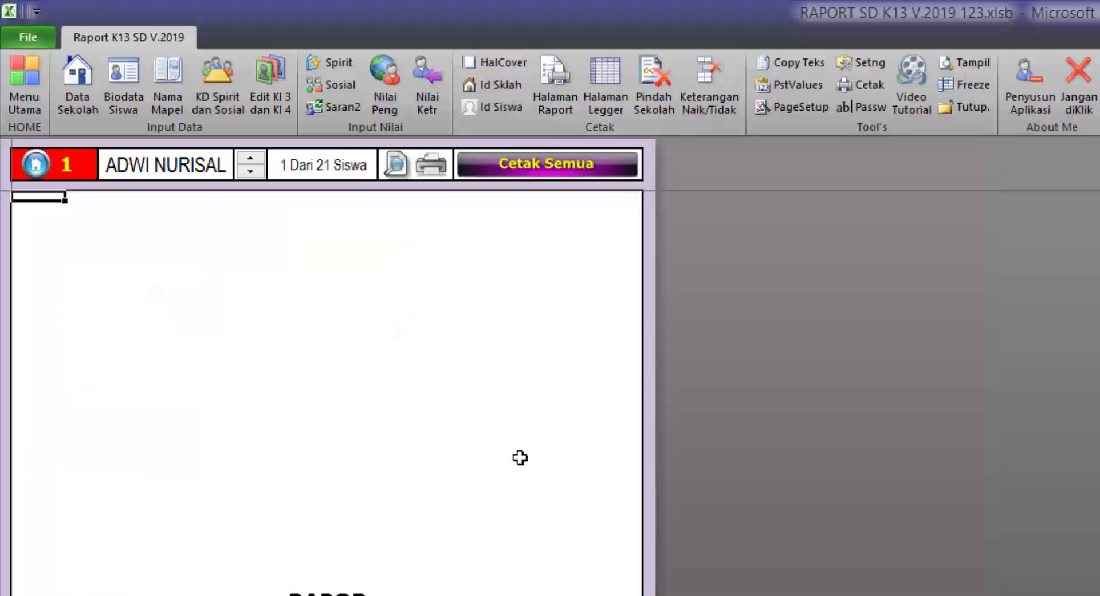
{"action": "scroll", "coordinate": [530, 449], "scroll_direction": "down", "scroll_amount": 3}
{"action": "scroll", "coordinate": [530, 449], "scroll_direction": "up", "scroll_amount": 3}
{"action": "key", "text": "ctrl+p"}
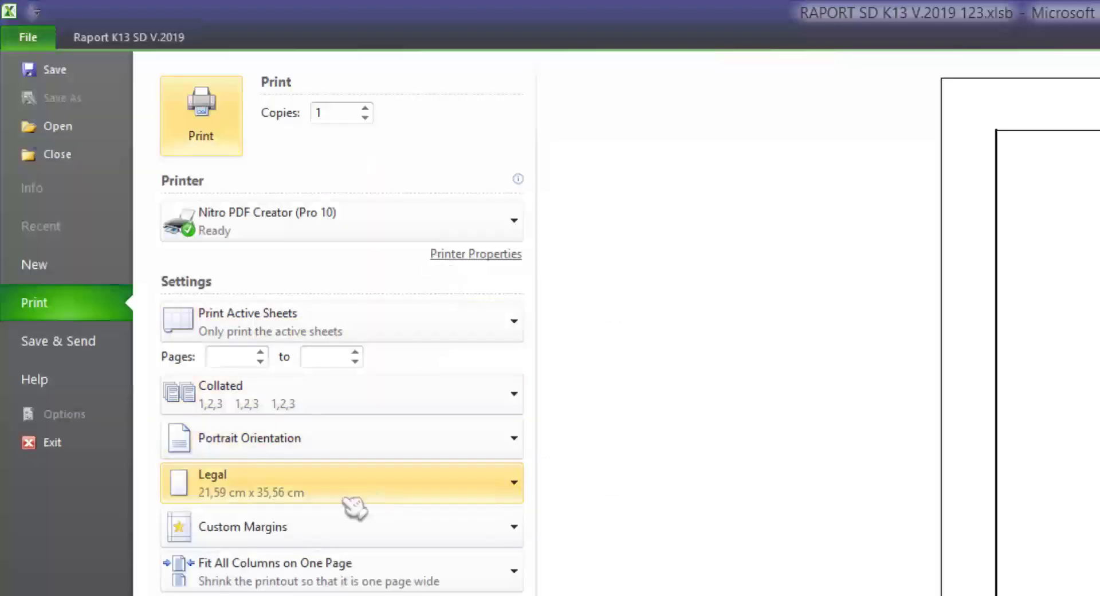
{"action": "left_click", "coordinate": [224, 493]}
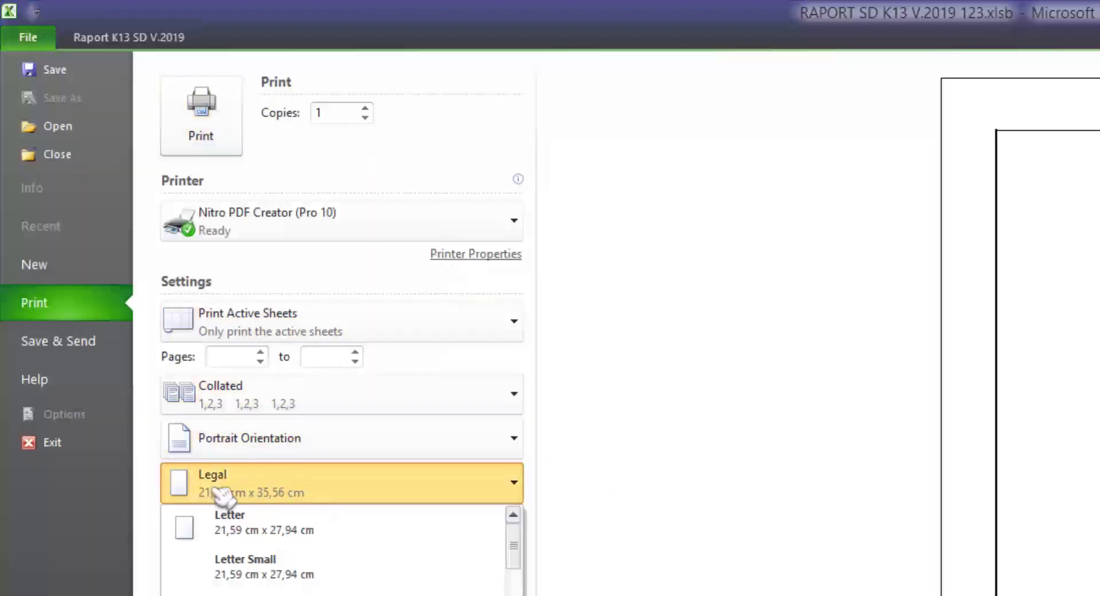
{"action": "left_click", "coordinate": [770, 504]}
{"action": "left_click", "coordinate": [127, 48]}
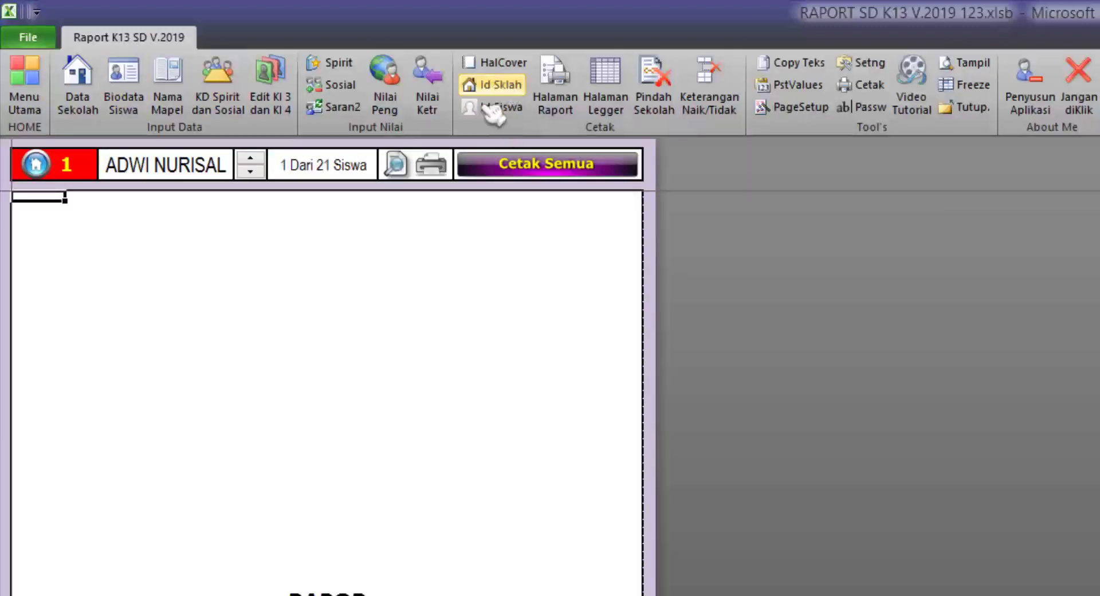
Re-check the cover page's Legal paper size in print preview and return to the sheet.
{"action": "key", "text": "ctrl+p"}
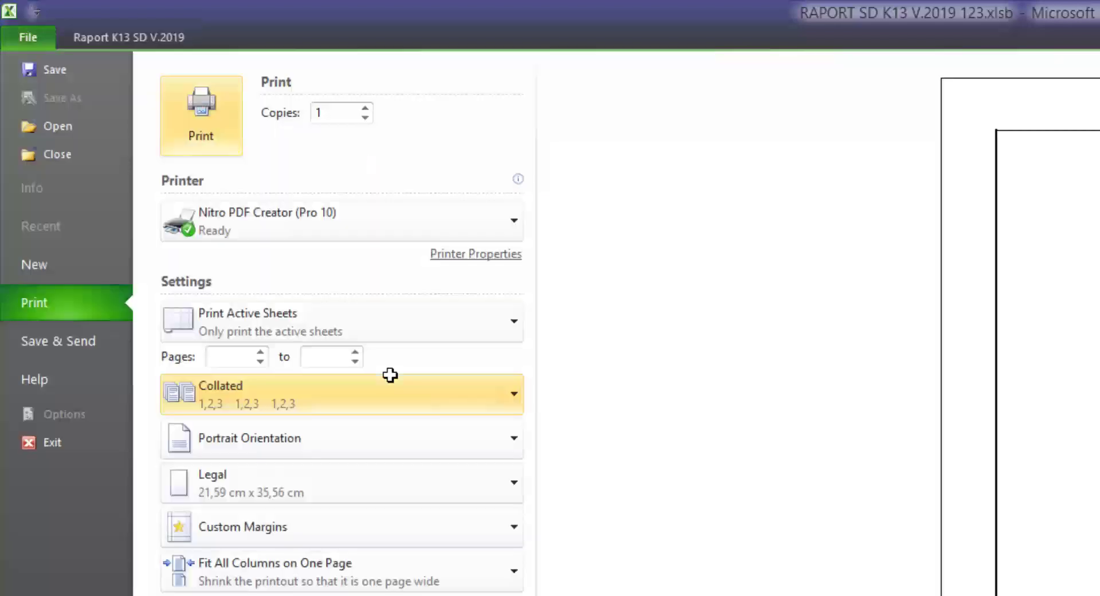
{"action": "left_click", "coordinate": [378, 486]}
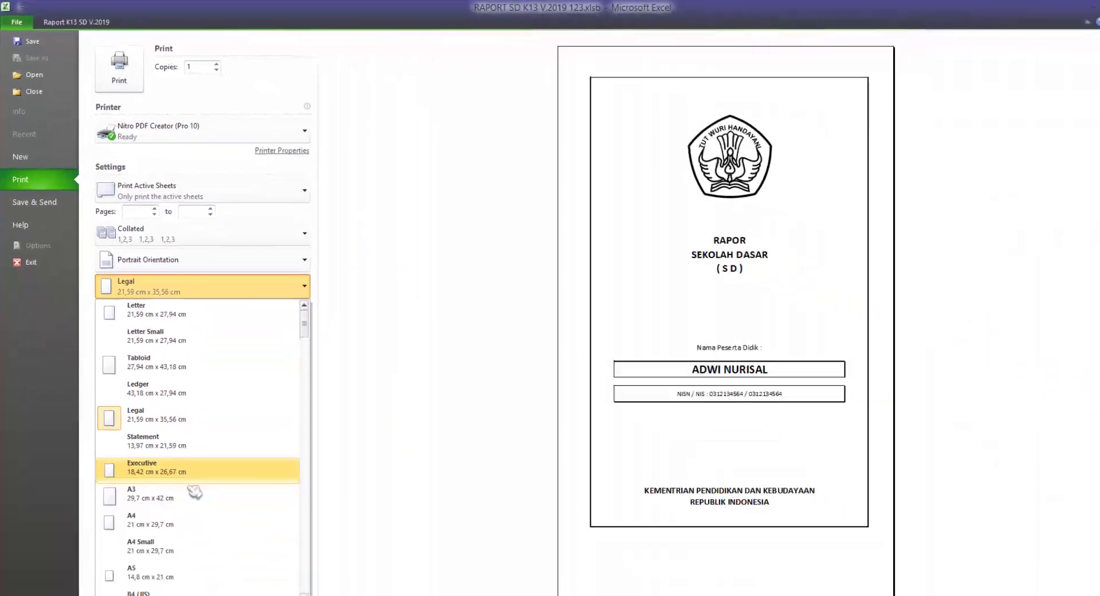
{"action": "left_click", "coordinate": [405, 341]}
{"action": "left_click", "coordinate": [73, 21]}
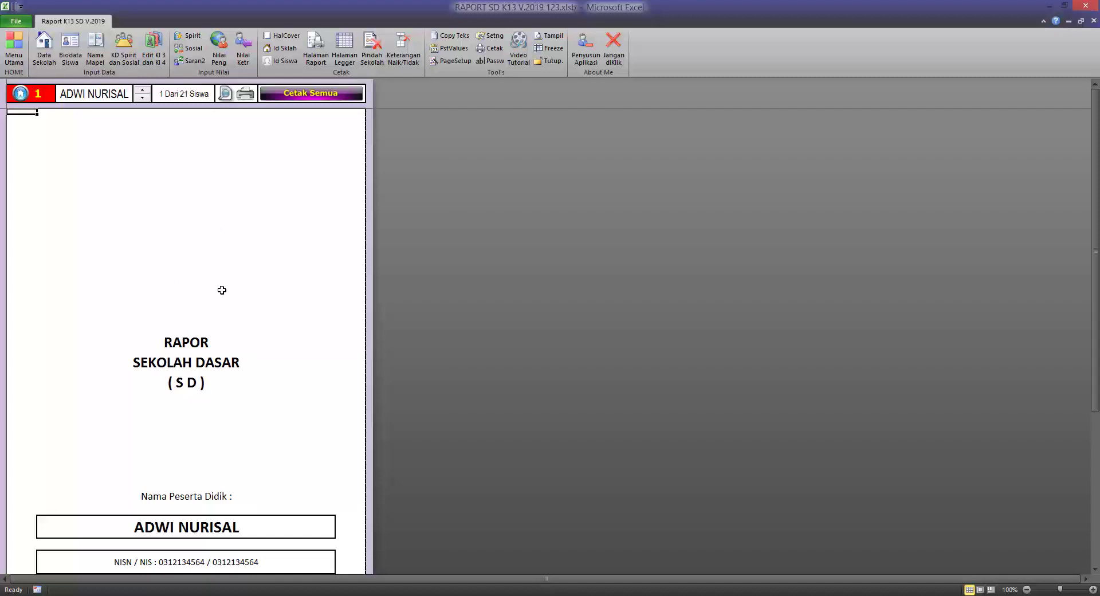
Change the cover page's paper size to A4 (21 x 29.7 cm) and review the 2-page preview.
{"action": "key", "text": "ctrl+p"}
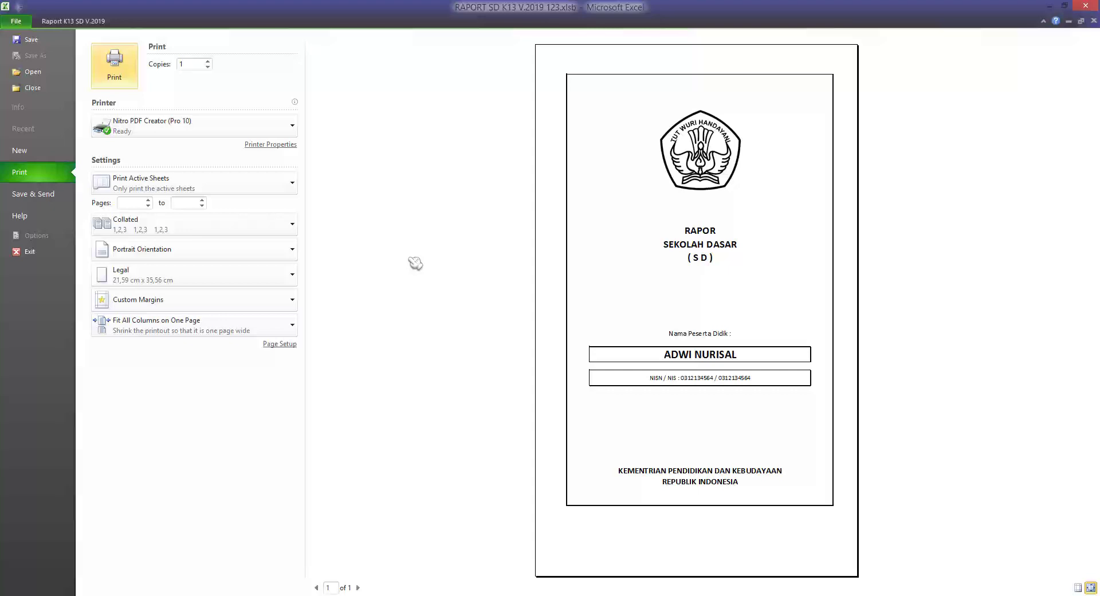
{"action": "left_click", "coordinate": [220, 277]}
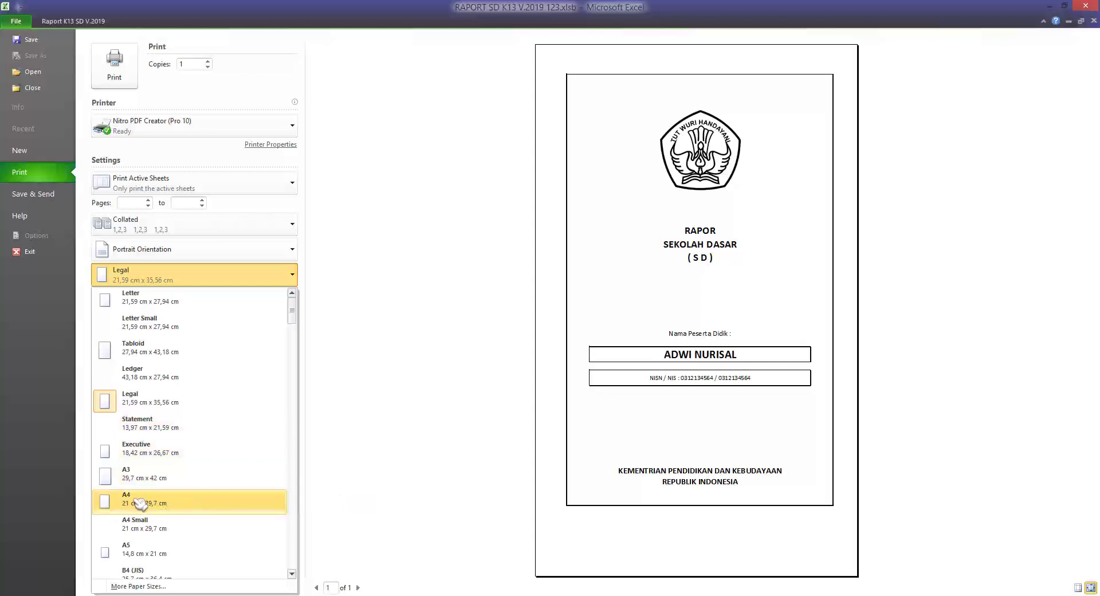
{"action": "left_click", "coordinate": [141, 503]}
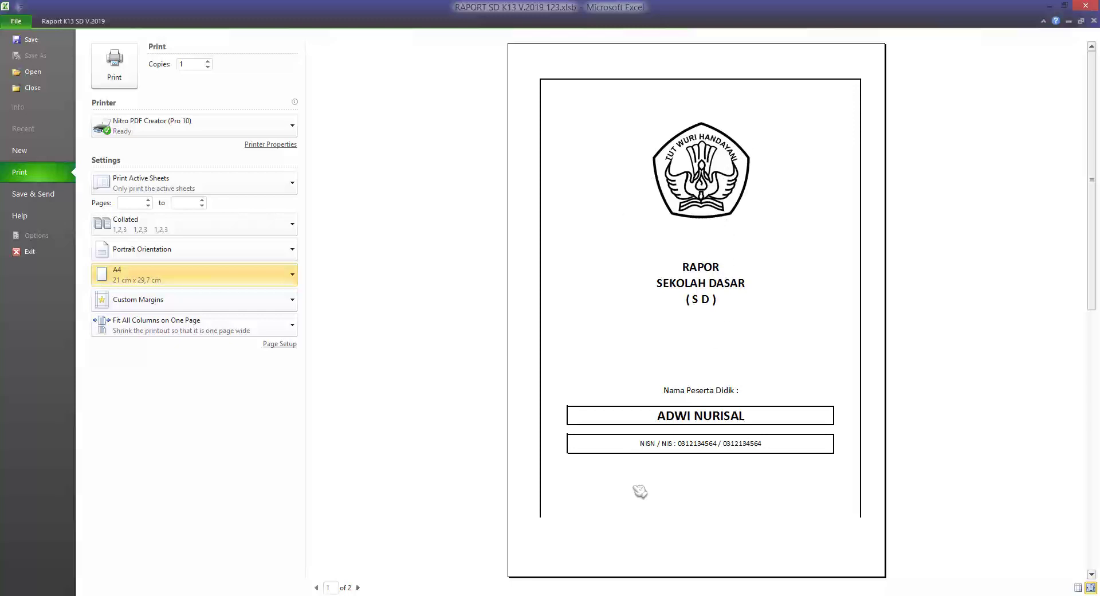
{"action": "scroll", "coordinate": [625, 503], "scroll_direction": "down", "scroll_amount": 1}
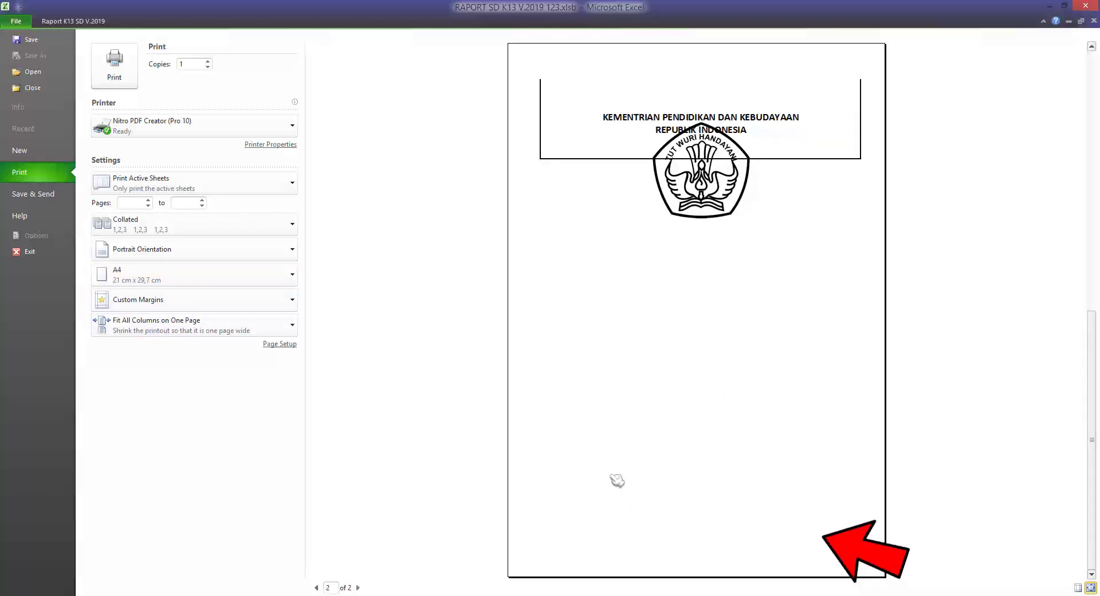
{"action": "scroll", "coordinate": [616, 480], "scroll_direction": "up", "scroll_amount": 1}
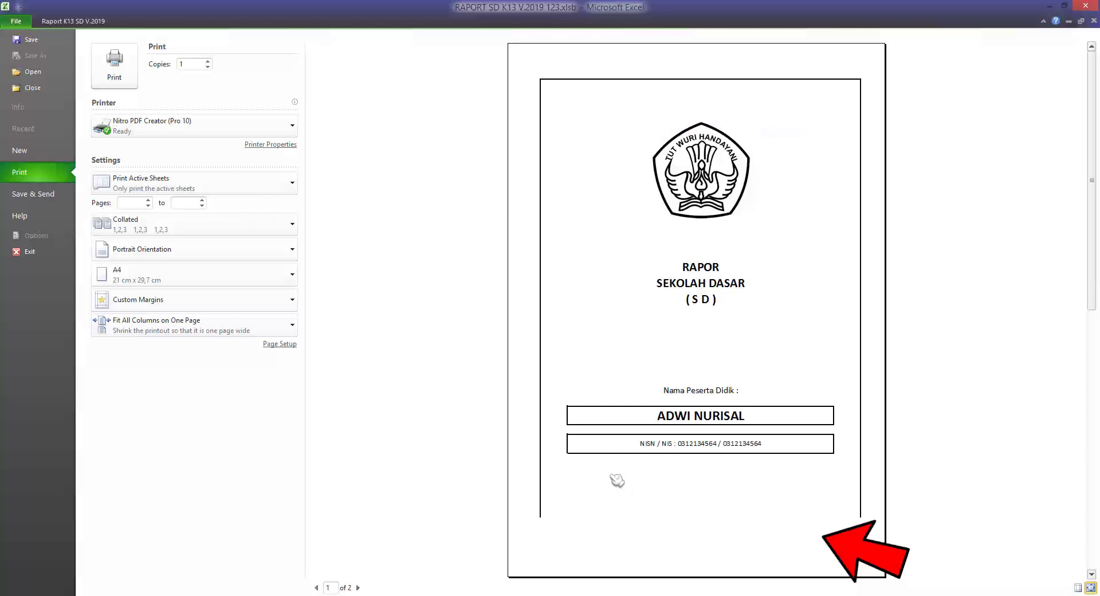
{"action": "scroll", "coordinate": [617, 480], "scroll_direction": "down", "scroll_amount": 1}
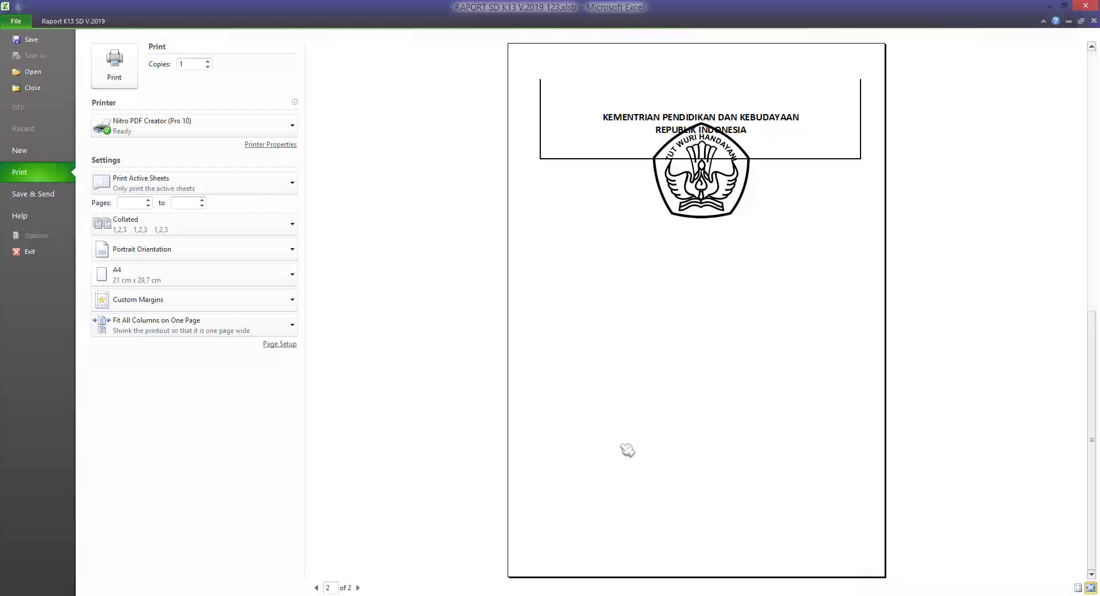
{"action": "scroll", "coordinate": [626, 450], "scroll_direction": "up", "scroll_amount": 1}
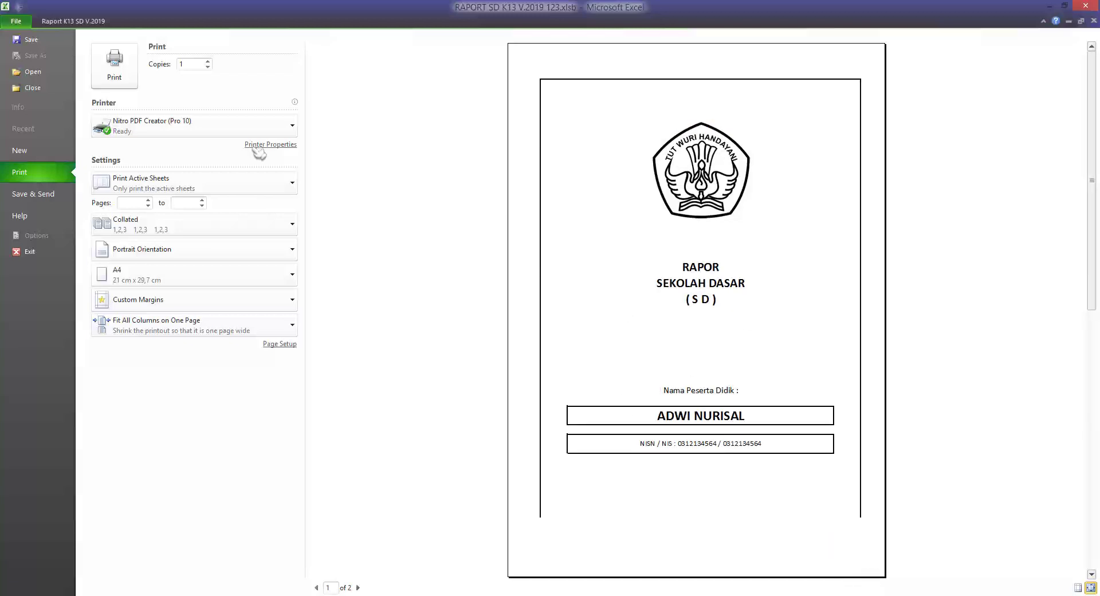
{"action": "left_click", "coordinate": [73, 22]}
{"action": "scroll", "coordinate": [314, 363], "scroll_direction": "down", "scroll_amount": 3}
Scroll the A4 cover sheet to inspect where the page breaks, then preview it as page 1 of 2.
{"action": "scroll", "coordinate": [221, 333], "scroll_direction": "down", "scroll_amount": 2}
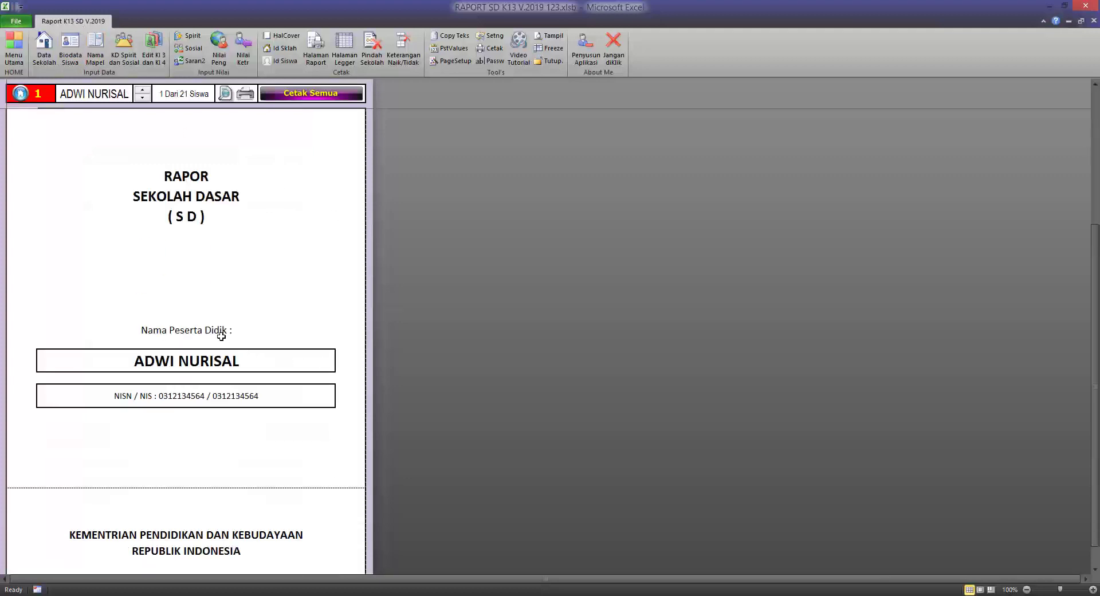
{"action": "scroll", "coordinate": [206, 294], "scroll_direction": "up", "scroll_amount": 5}
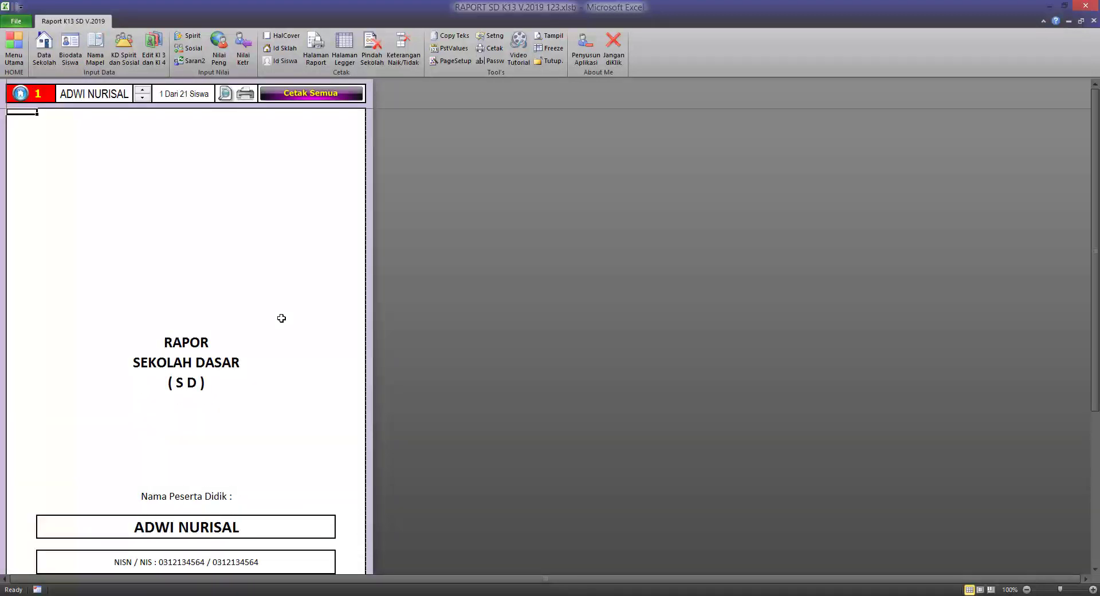
{"action": "scroll", "coordinate": [282, 318], "scroll_direction": "down", "scroll_amount": 3}
{"action": "scroll", "coordinate": [312, 413], "scroll_direction": "down", "scroll_amount": 2}
{"action": "scroll", "coordinate": [32, 406], "scroll_direction": "down", "scroll_amount": 1}
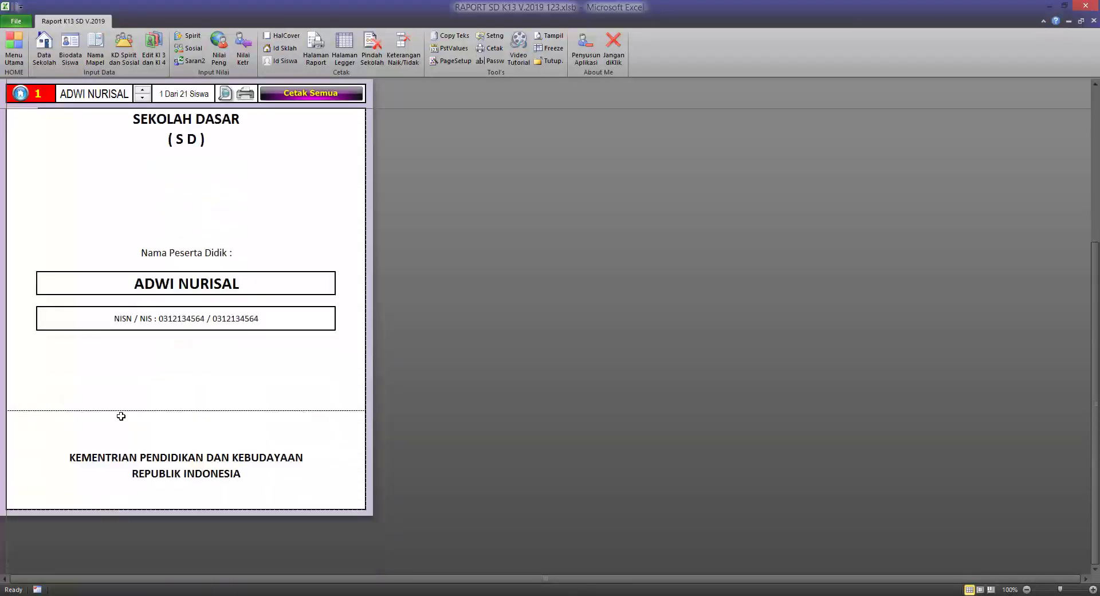
{"action": "scroll", "coordinate": [226, 302], "scroll_direction": "up", "scroll_amount": 5}
{"action": "scroll", "coordinate": [201, 264], "scroll_direction": "up", "scroll_amount": 1}
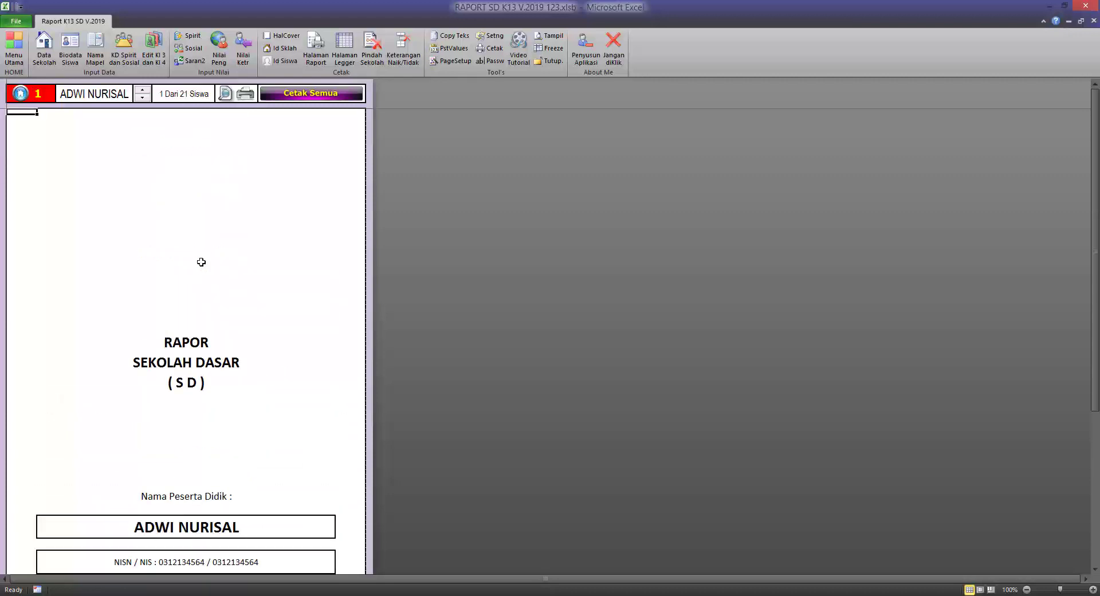
{"action": "key", "text": "ctrl+p"}
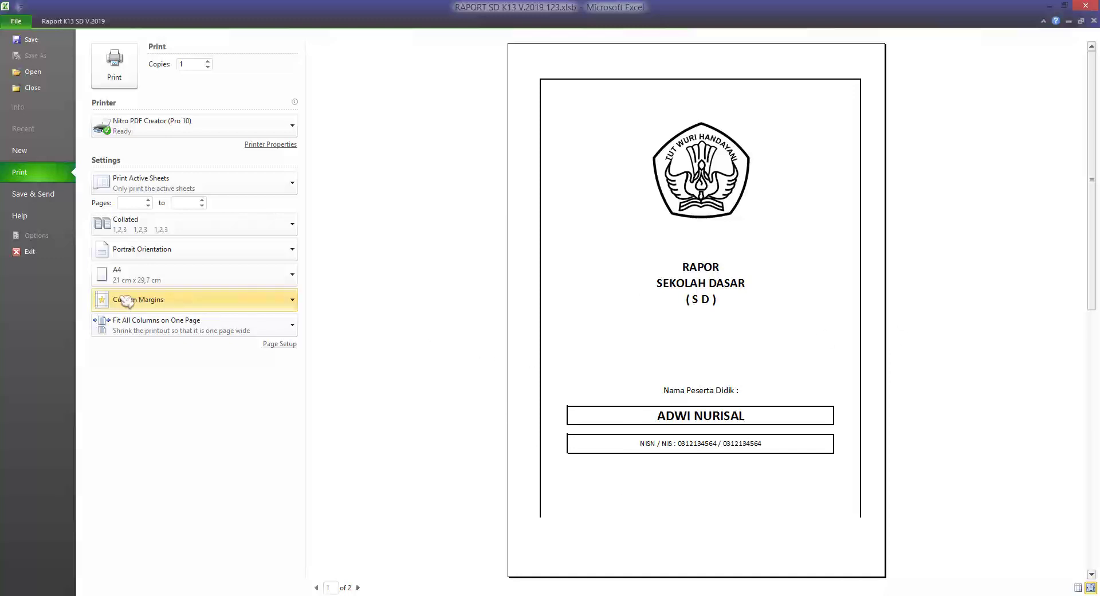
Set custom page margins of 1 cm at the top and bottom.
{"action": "left_click", "coordinate": [206, 302]}
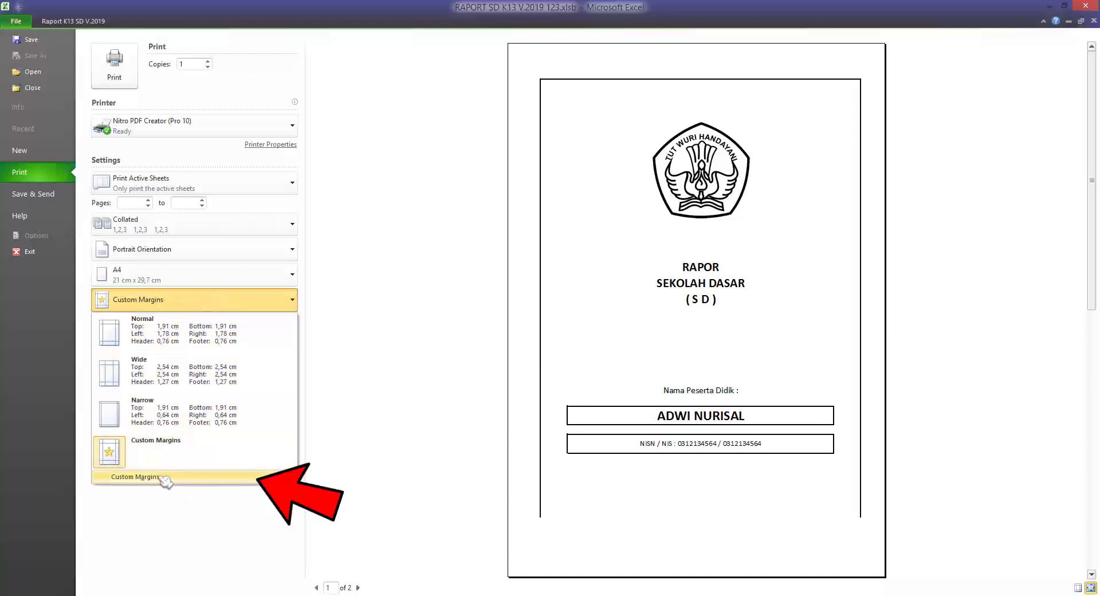
{"action": "left_click", "coordinate": [165, 480]}
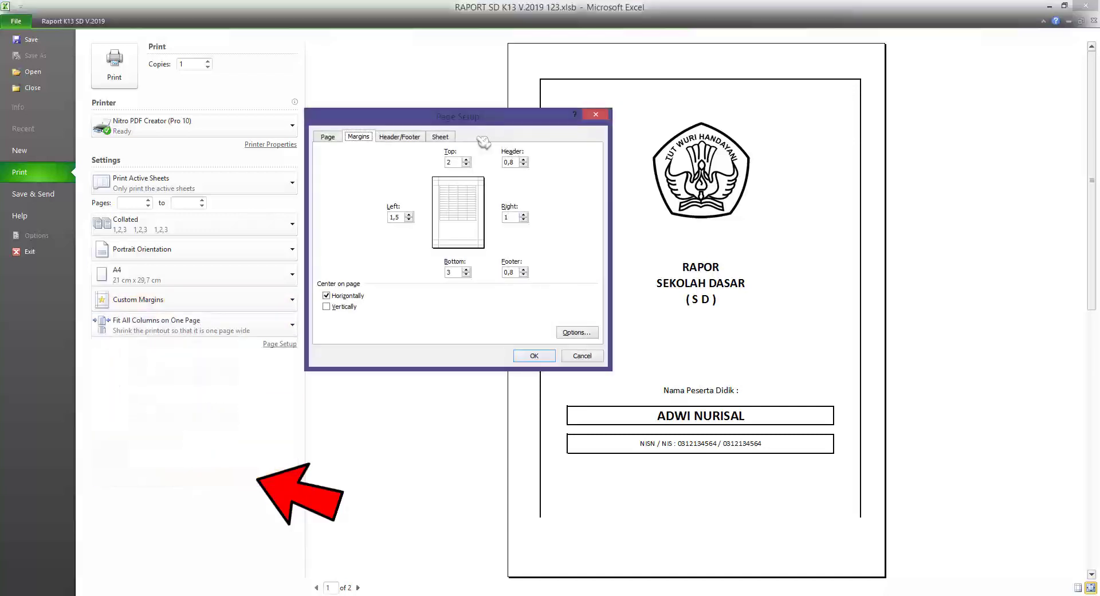
{"action": "left_click_drag", "start_coordinate": [494, 114], "coordinate": [367, 282]}
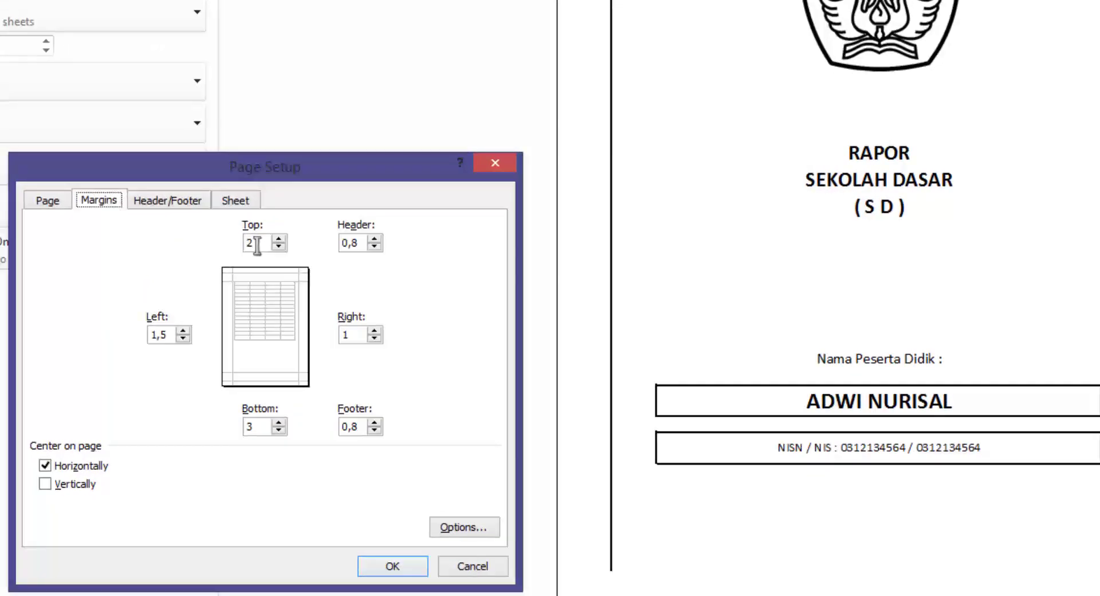
{"action": "left_click", "coordinate": [257, 245]}
{"action": "double_click", "coordinate": [250, 425]}
{"action": "type", "text": "1"}
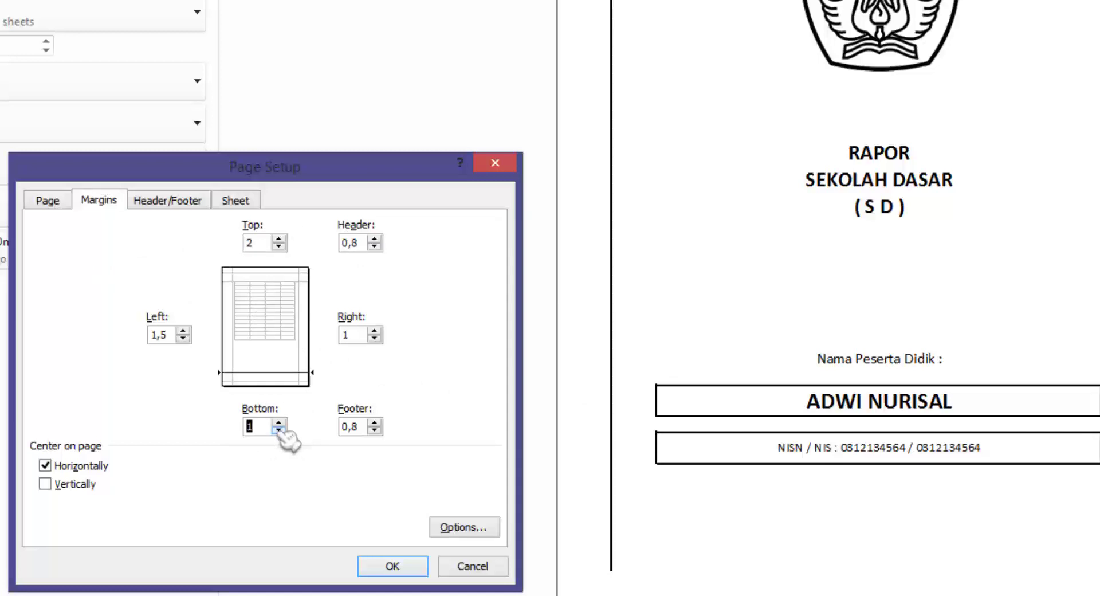
{"action": "left_click", "coordinate": [279, 246]}
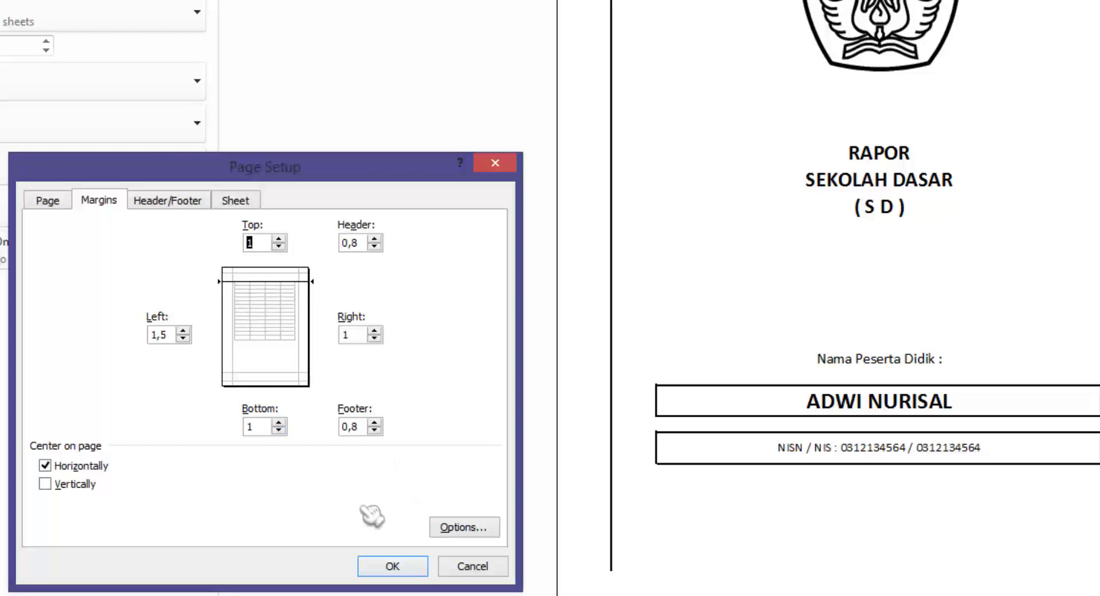
{"action": "left_click", "coordinate": [392, 565]}
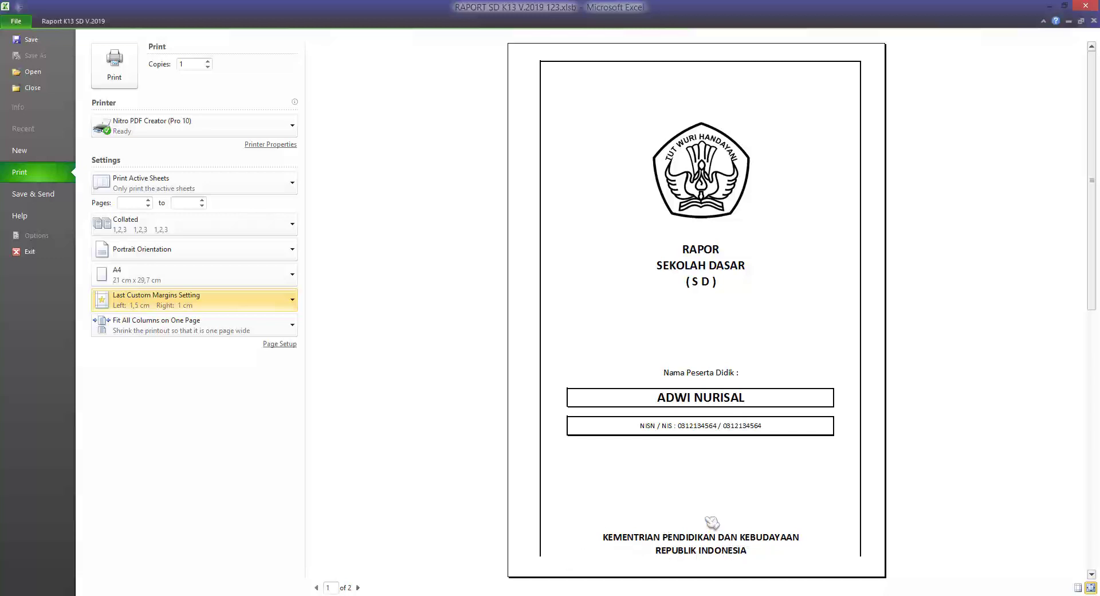
Raise the top and bottom custom margins to 1,5 cm.
{"action": "scroll", "coordinate": [710, 524], "scroll_direction": "down", "scroll_amount": 1}
{"action": "scroll", "coordinate": [673, 484], "scroll_direction": "up", "scroll_amount": 1}
{"action": "left_click", "coordinate": [241, 307]}
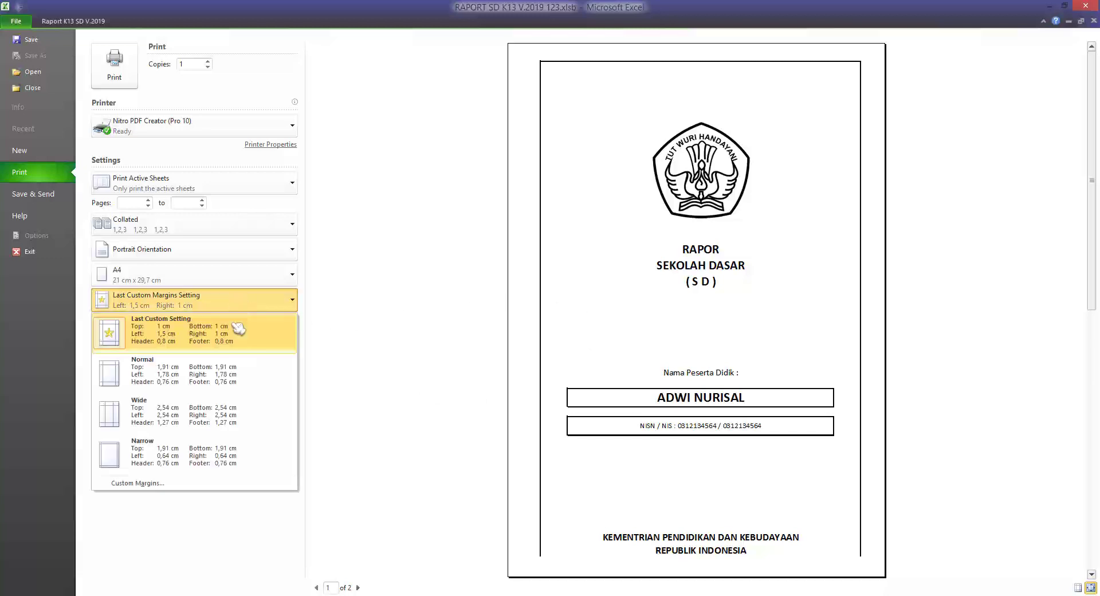
{"action": "left_click", "coordinate": [156, 484]}
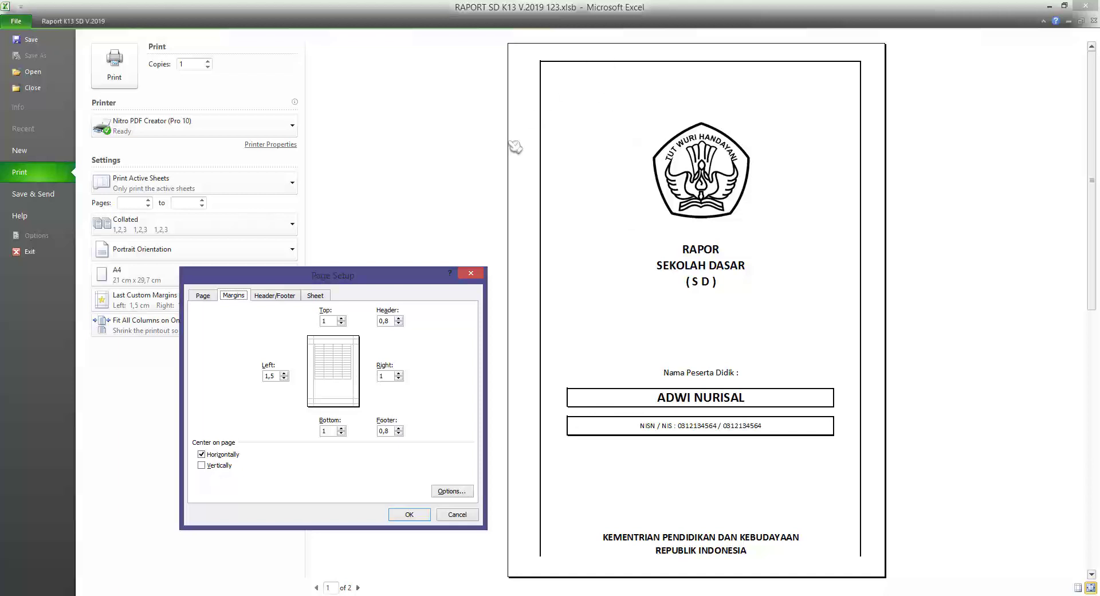
{"action": "left_click", "coordinate": [341, 318]}
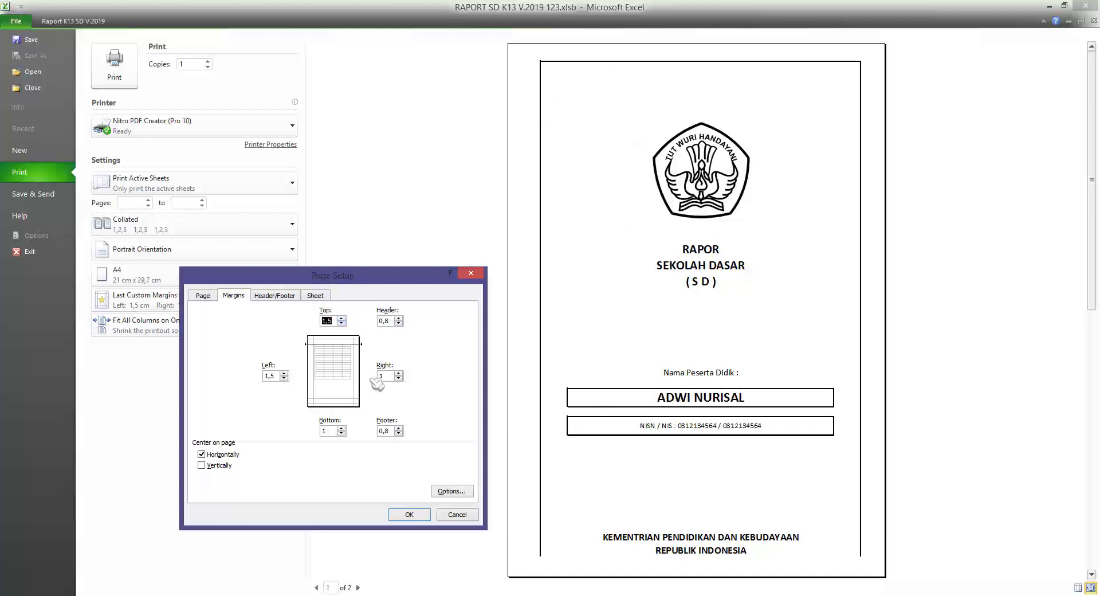
{"action": "left_click", "coordinate": [341, 428]}
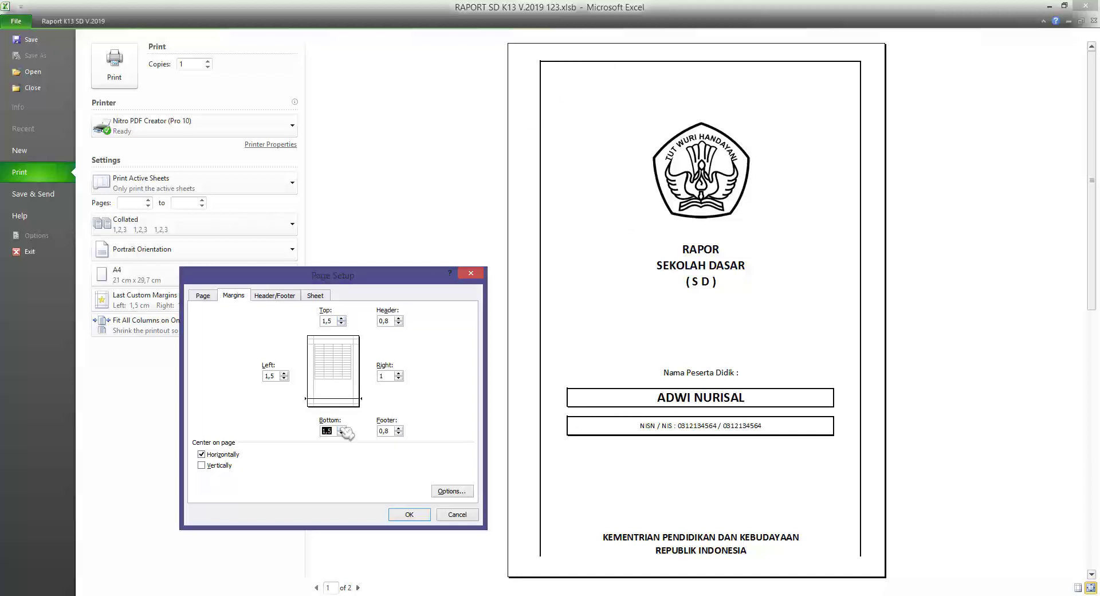
{"action": "left_click", "coordinate": [409, 514]}
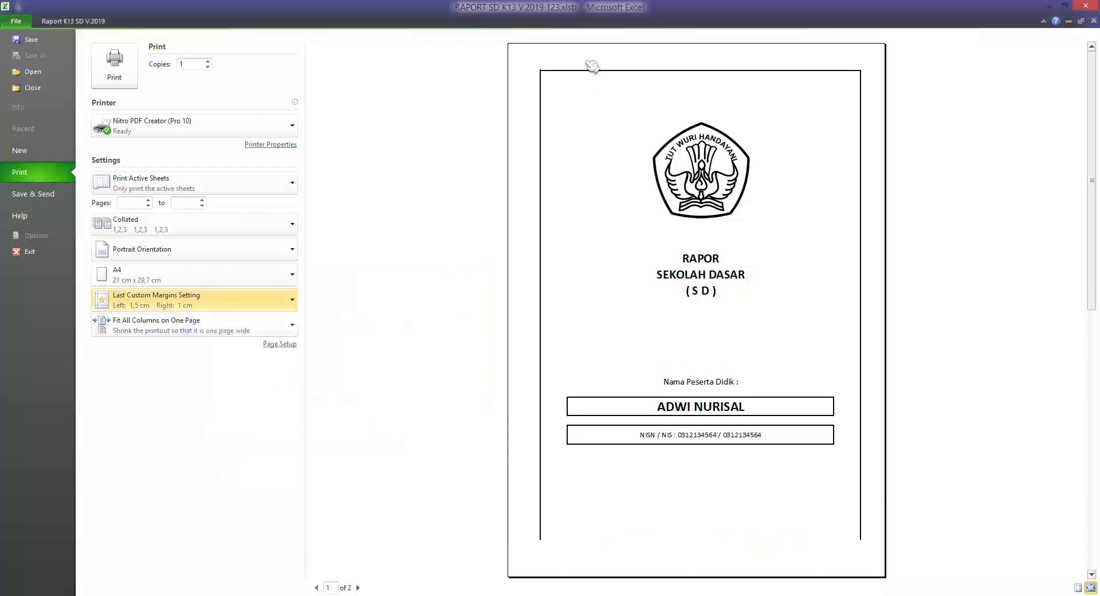
Verify the saved margin values in the presets list and return to the workbook.
{"action": "left_click", "coordinate": [215, 304]}
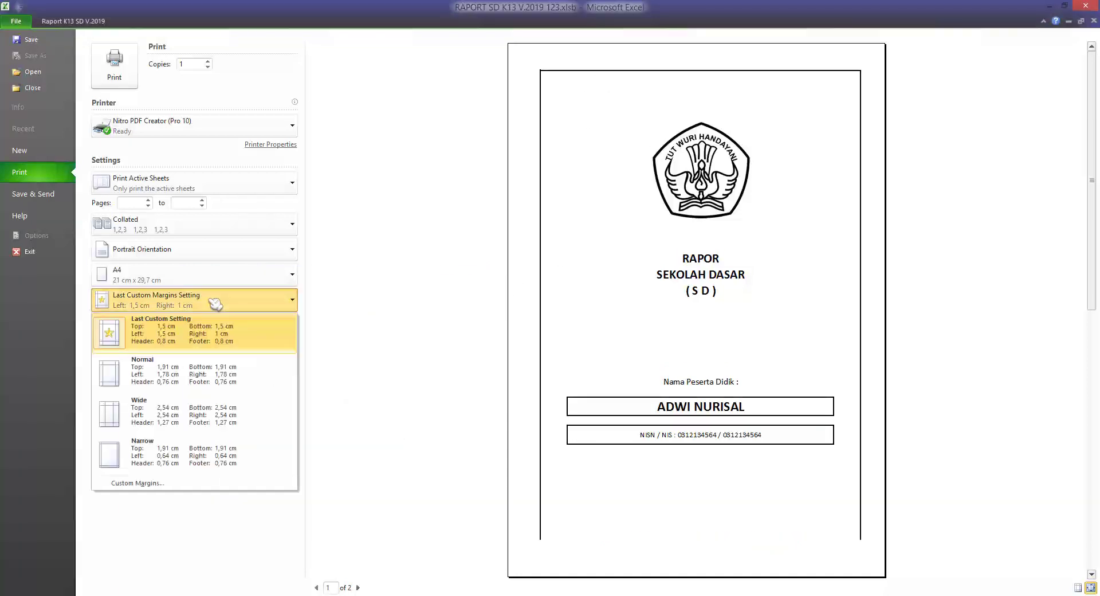
{"action": "left_click", "coordinate": [442, 307]}
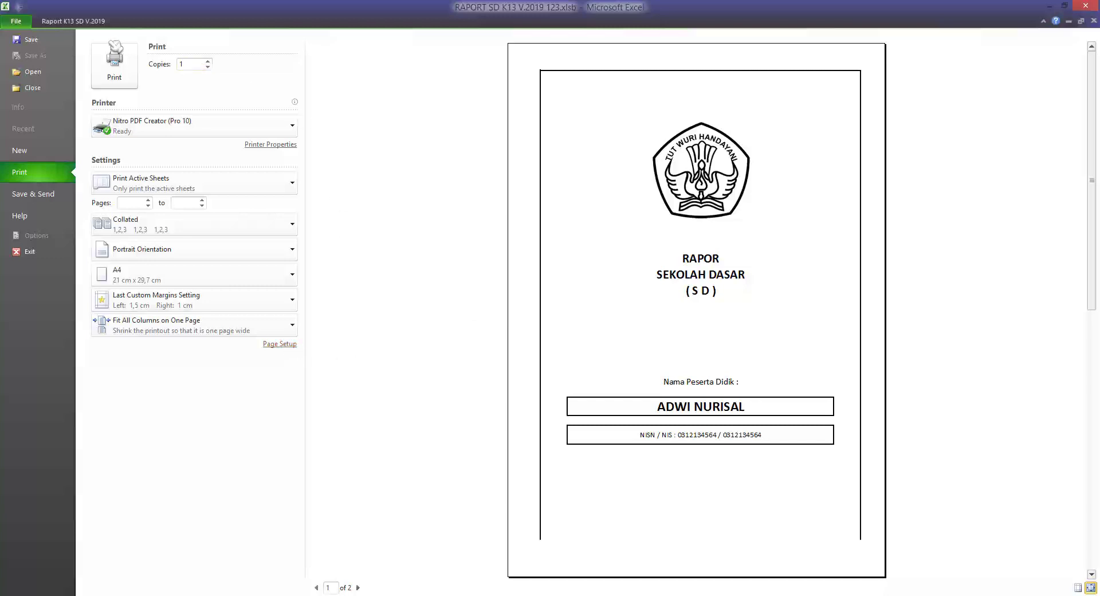
{"action": "left_click", "coordinate": [88, 23]}
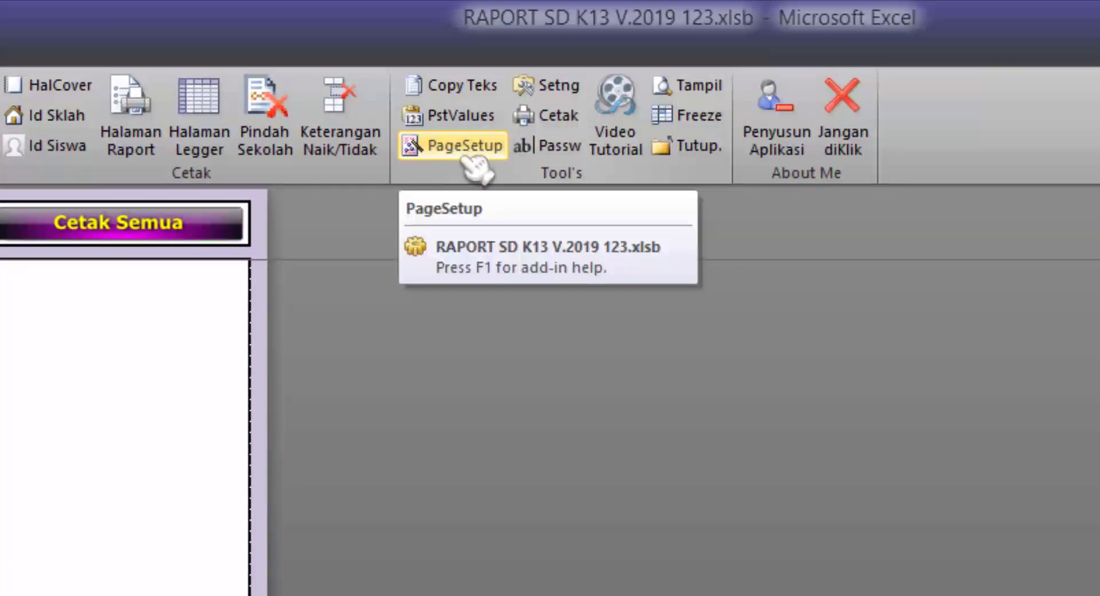
Switch the report's Page Setup scaling to an Adjust to percentage and preview the cover page.
{"action": "left_click", "coordinate": [465, 146]}
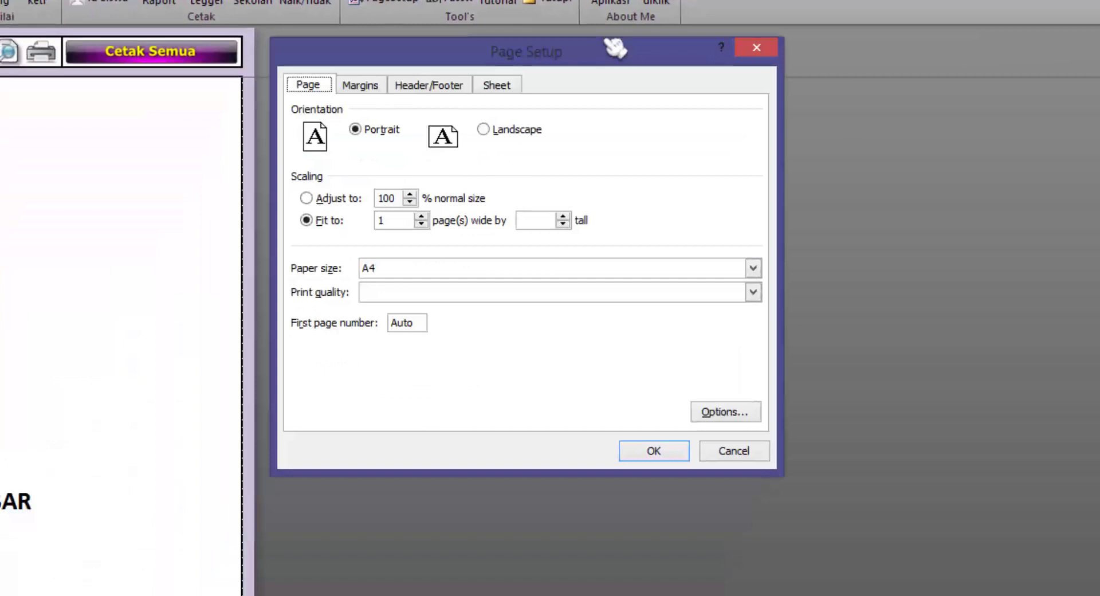
{"action": "left_click_drag", "start_coordinate": [616, 49], "coordinate": [620, 65]}
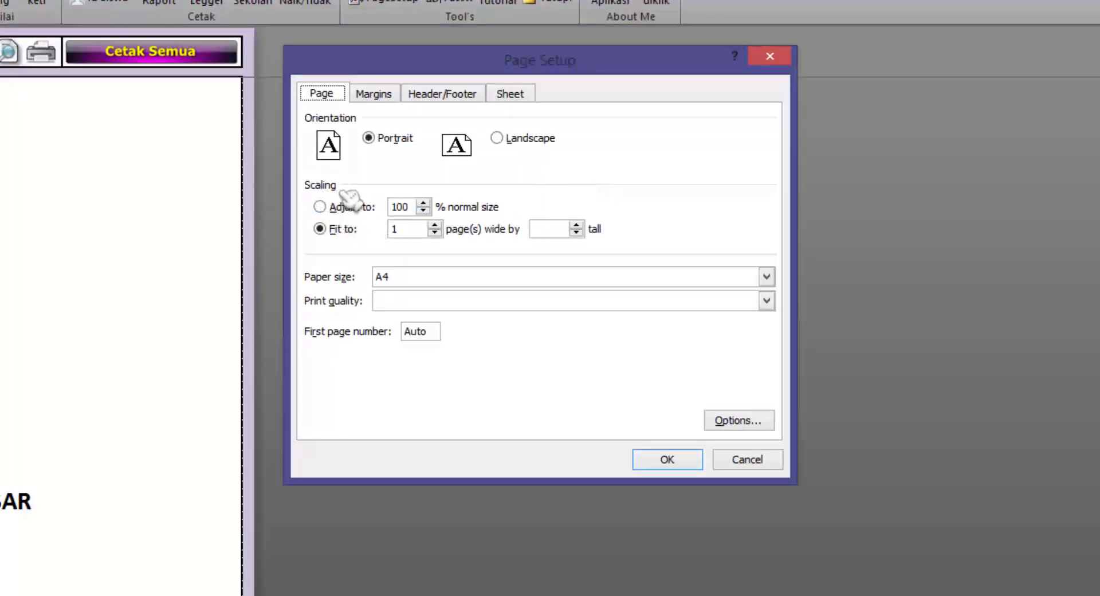
{"action": "left_click", "coordinate": [319, 208]}
{"action": "type", "text": "80"}
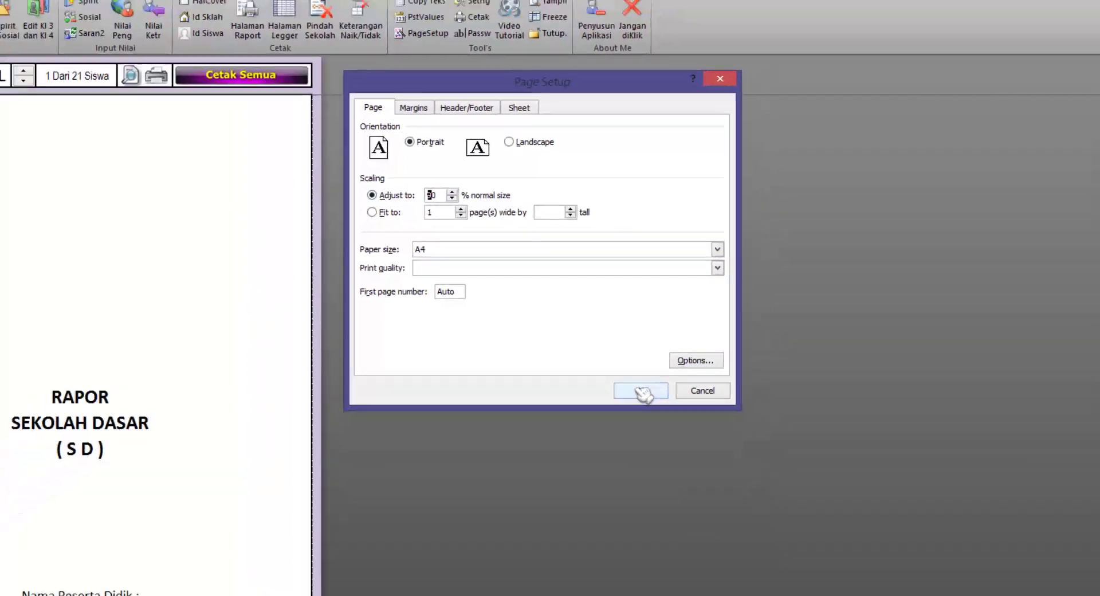
{"action": "left_click", "coordinate": [669, 460]}
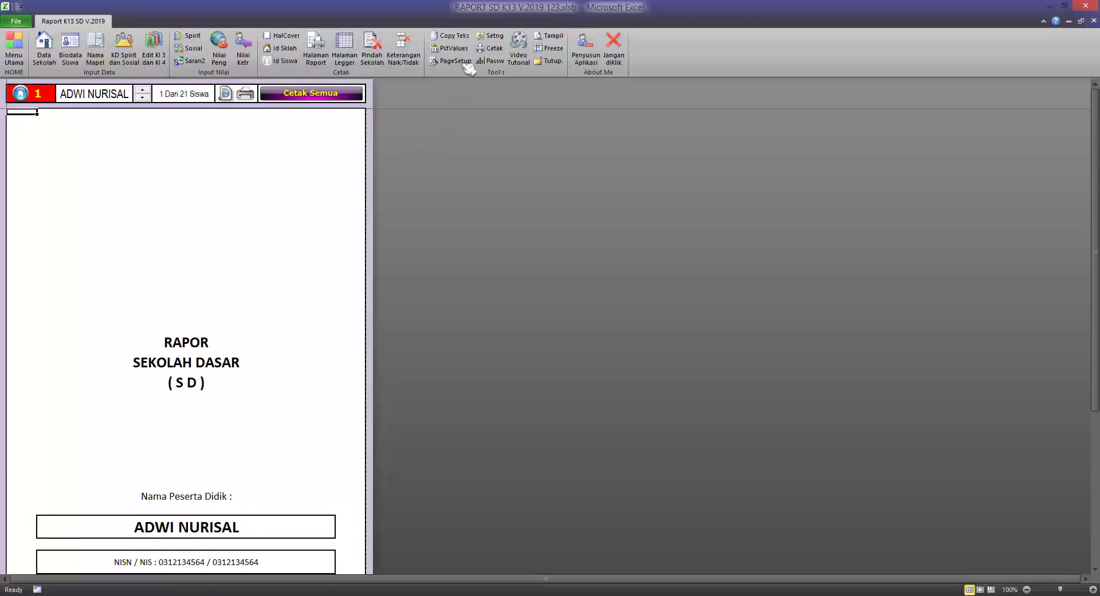
{"action": "left_click", "coordinate": [554, 41]}
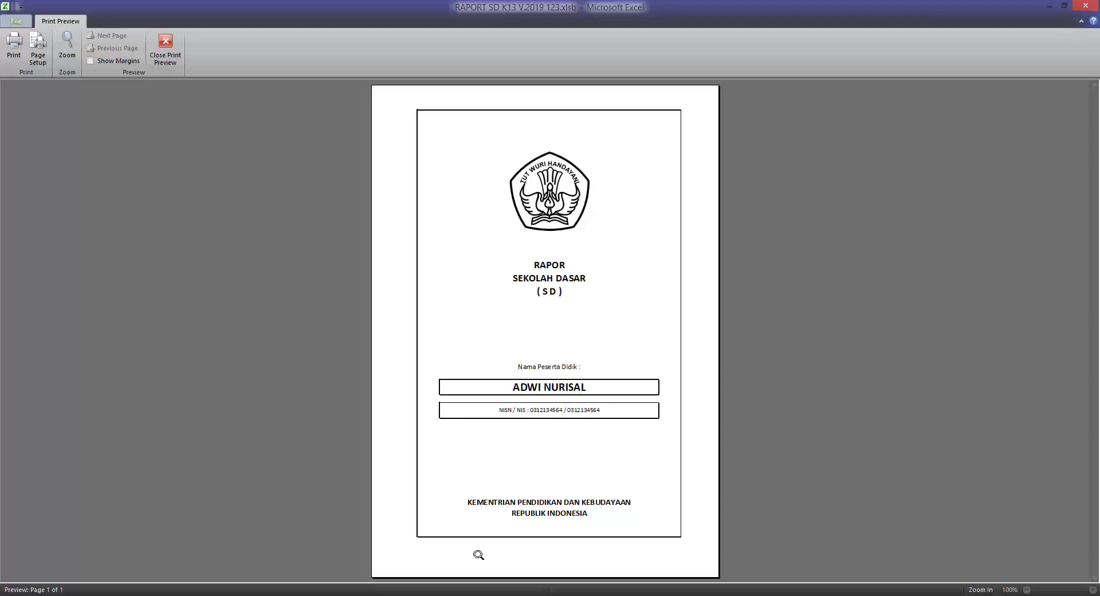
Set the cover's scaling to 93% so it prints on one page, then close Print Preview.
{"action": "left_click", "coordinate": [41, 66]}
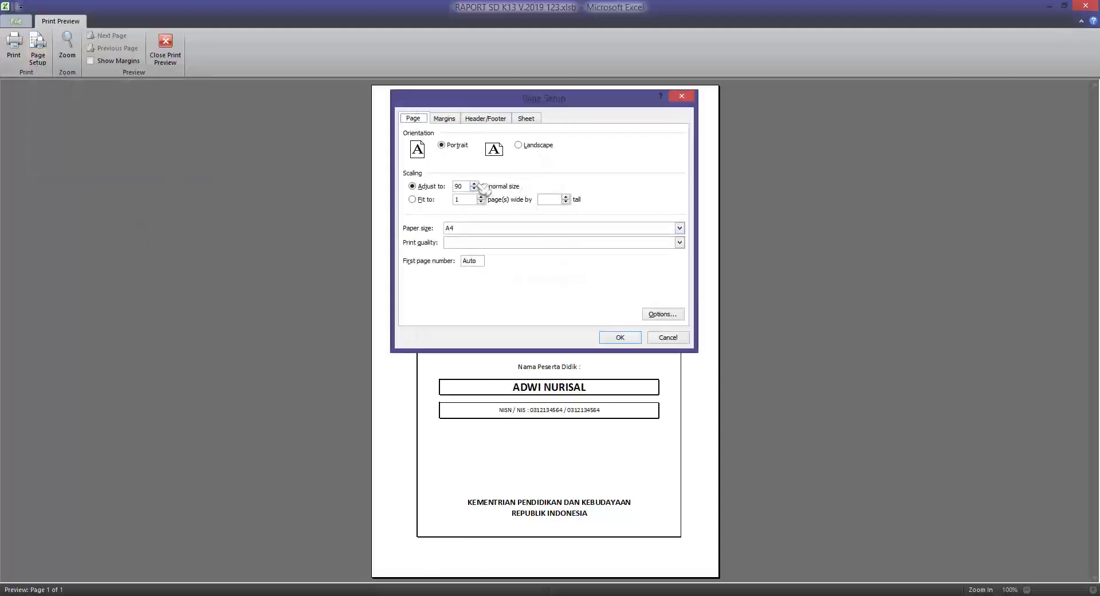
{"action": "left_click", "coordinate": [620, 337]}
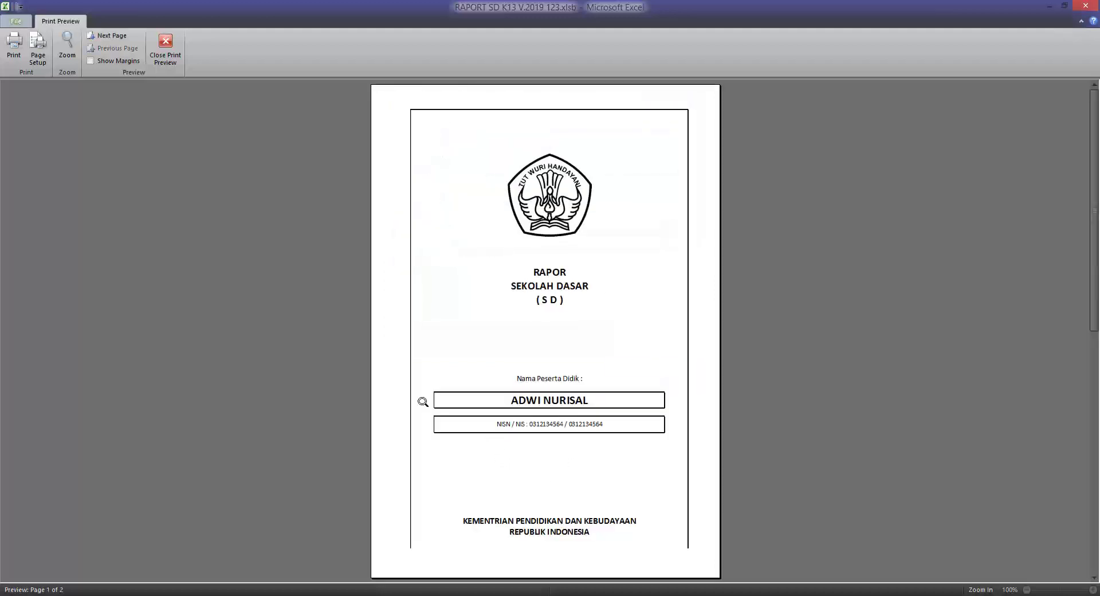
{"action": "left_click", "coordinate": [42, 62]}
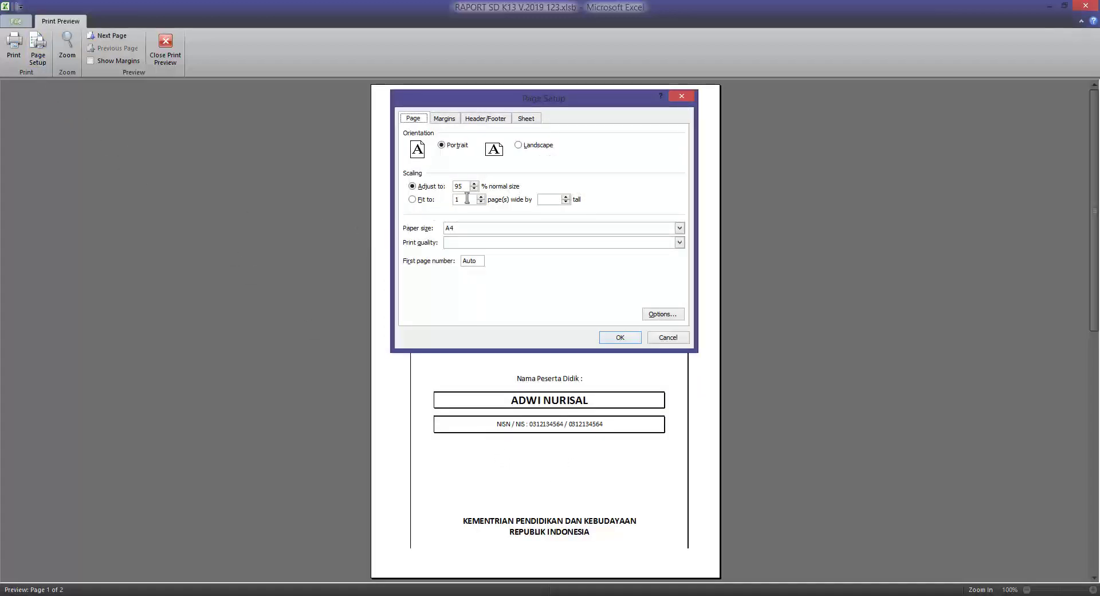
{"action": "left_click", "coordinate": [466, 188]}
{"action": "left_click", "coordinate": [630, 341]}
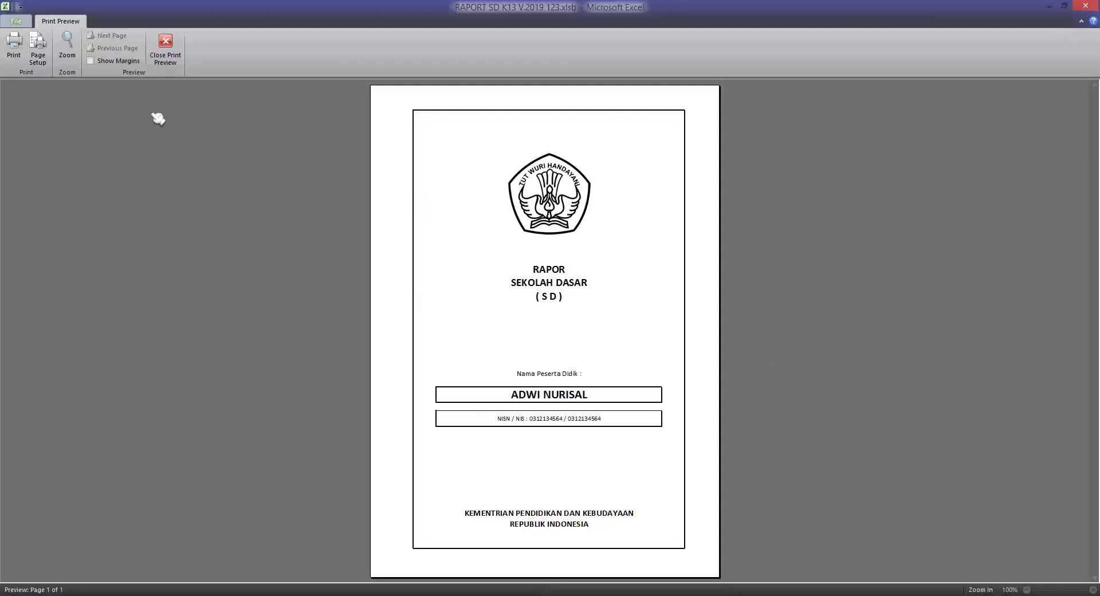
{"action": "left_click", "coordinate": [165, 46]}
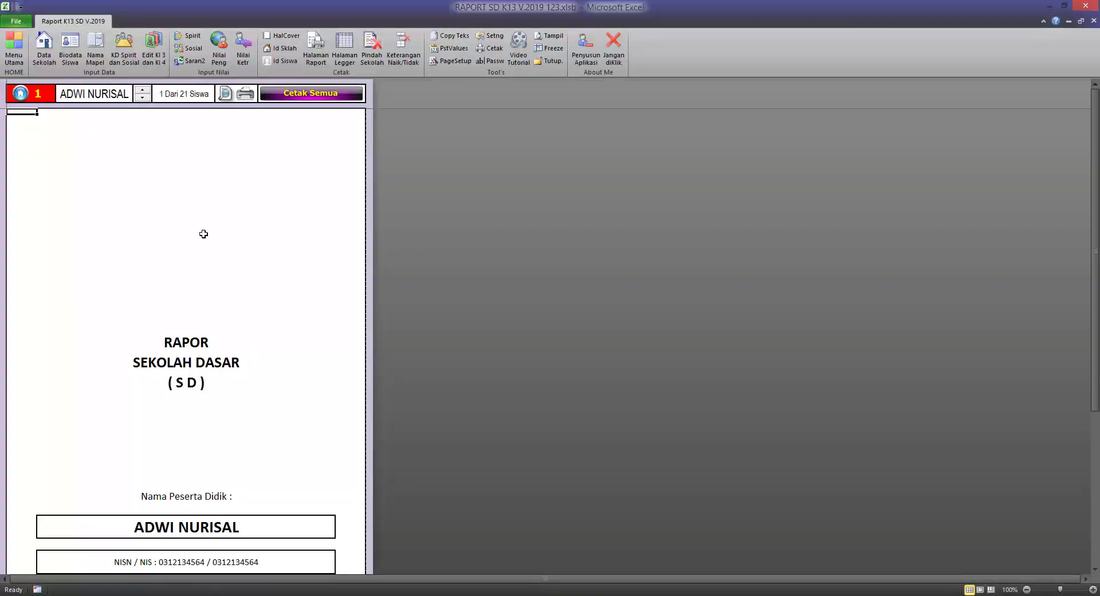
Preview the school identity page and check its paper size without changes.
{"action": "left_click", "coordinate": [284, 48]}
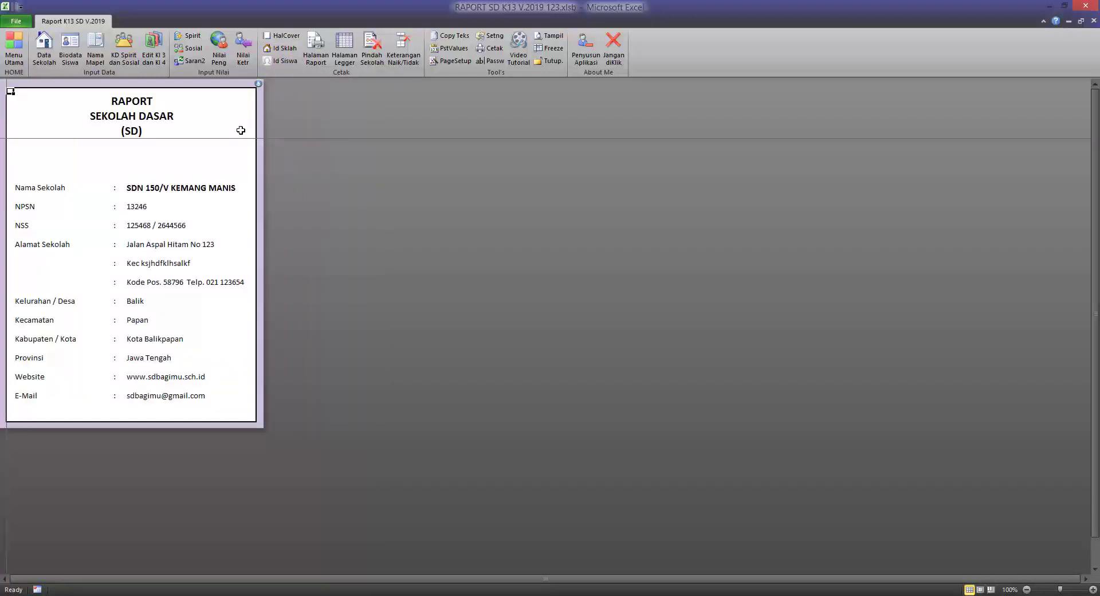
{"action": "key", "text": "ctrl+p"}
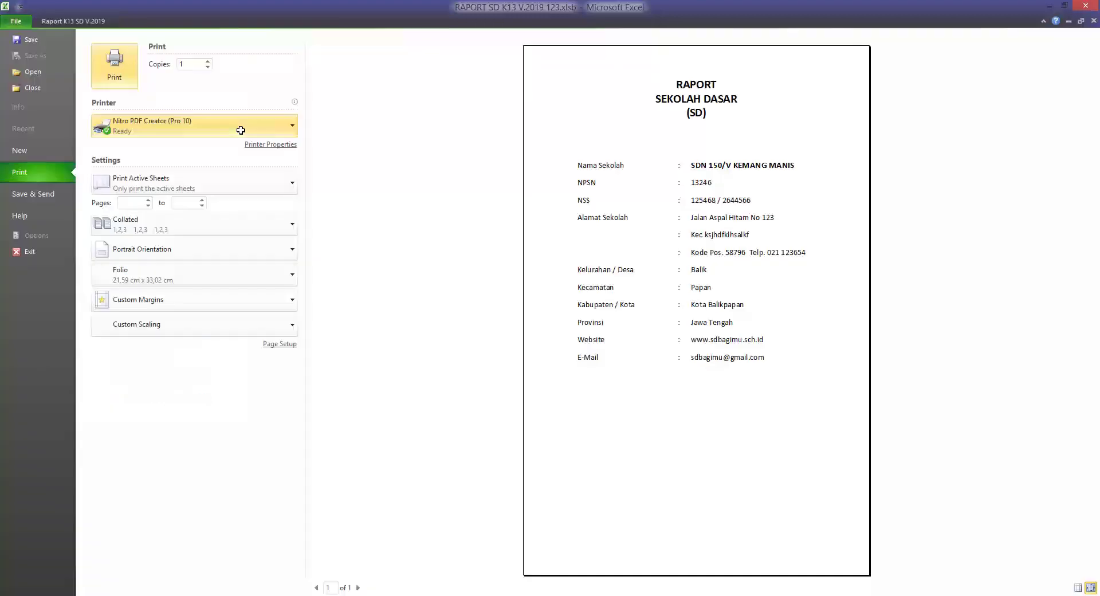
{"action": "left_click", "coordinate": [134, 280]}
{"action": "left_click", "coordinate": [133, 280]}
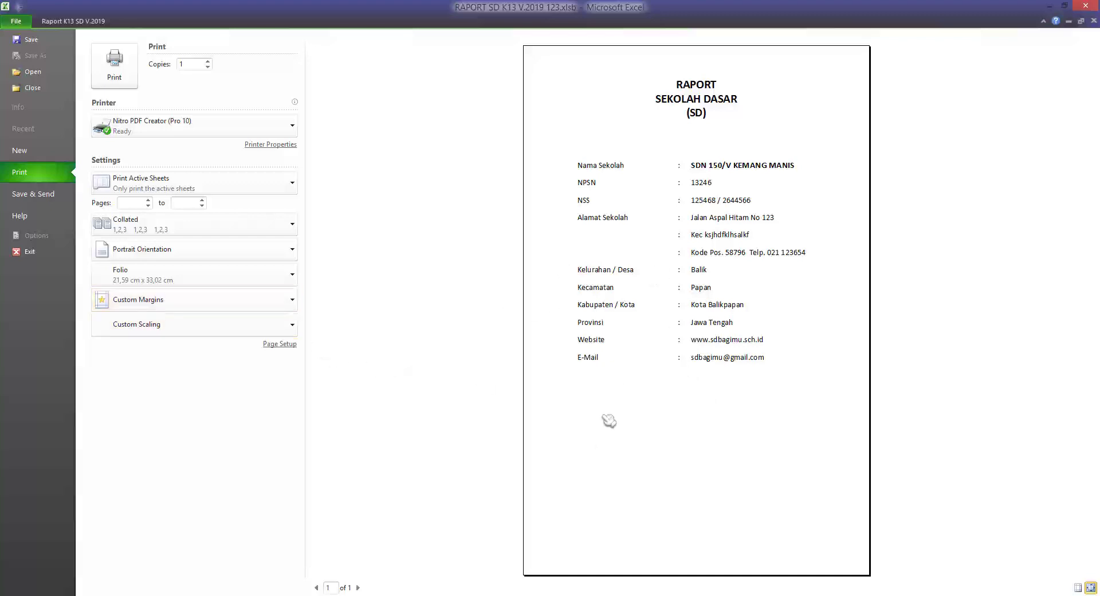
{"action": "left_click", "coordinate": [60, 22]}
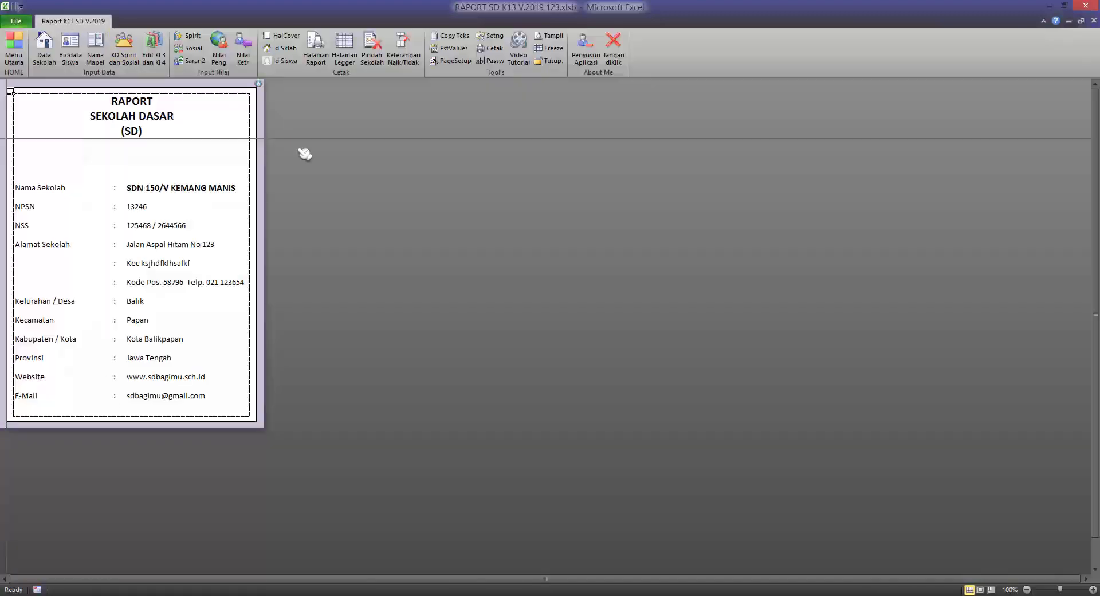
Preview the student identity page, then switch to the Halaman Raport report sheet.
{"action": "left_click", "coordinate": [284, 62]}
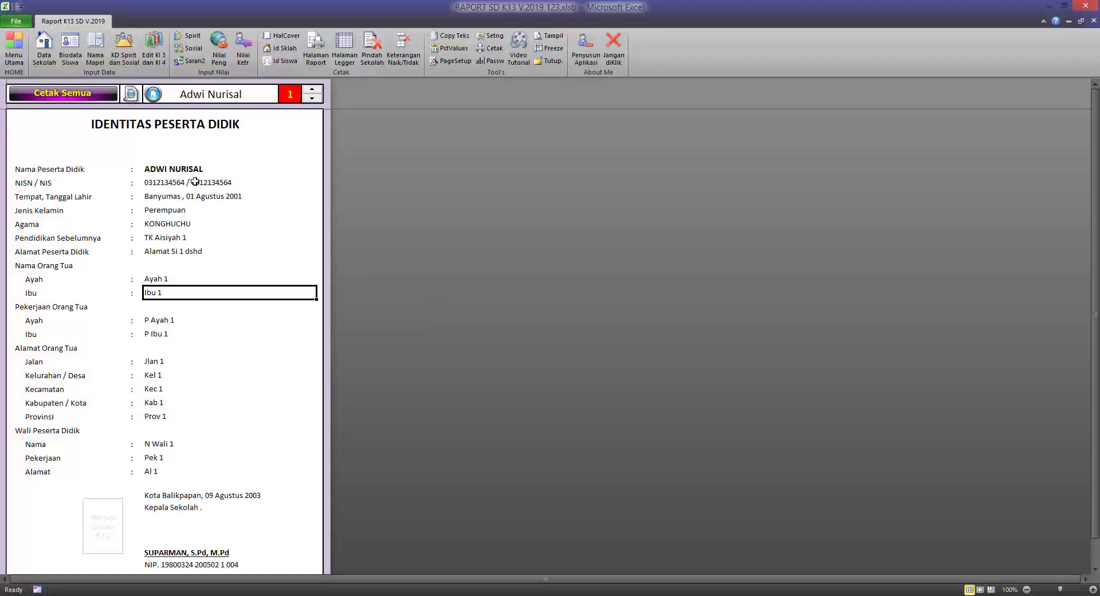
{"action": "key", "text": "ctrl+p"}
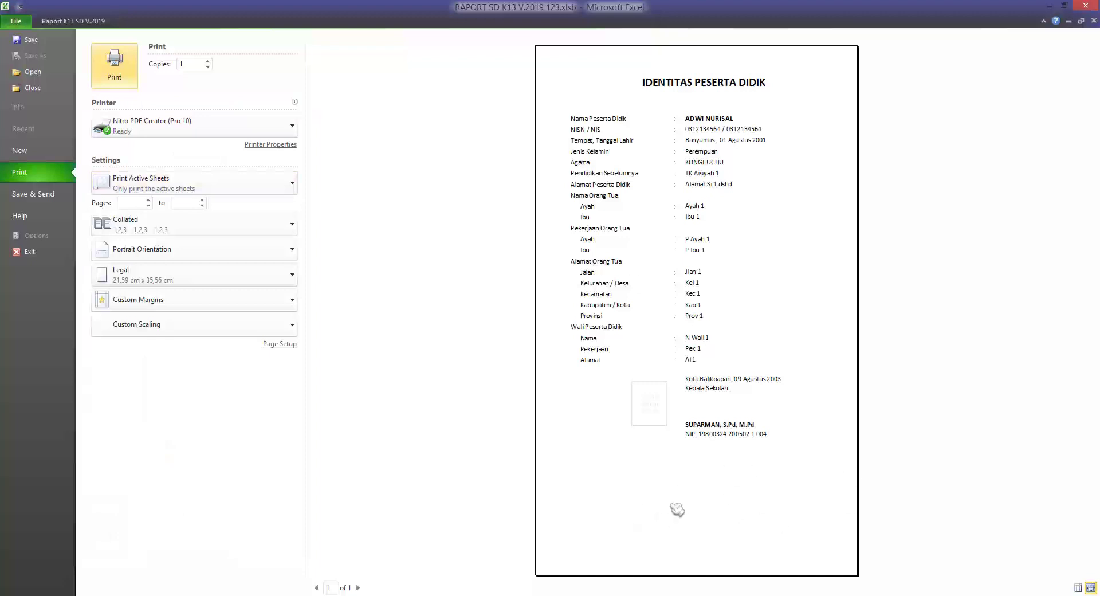
{"action": "left_click", "coordinate": [60, 26]}
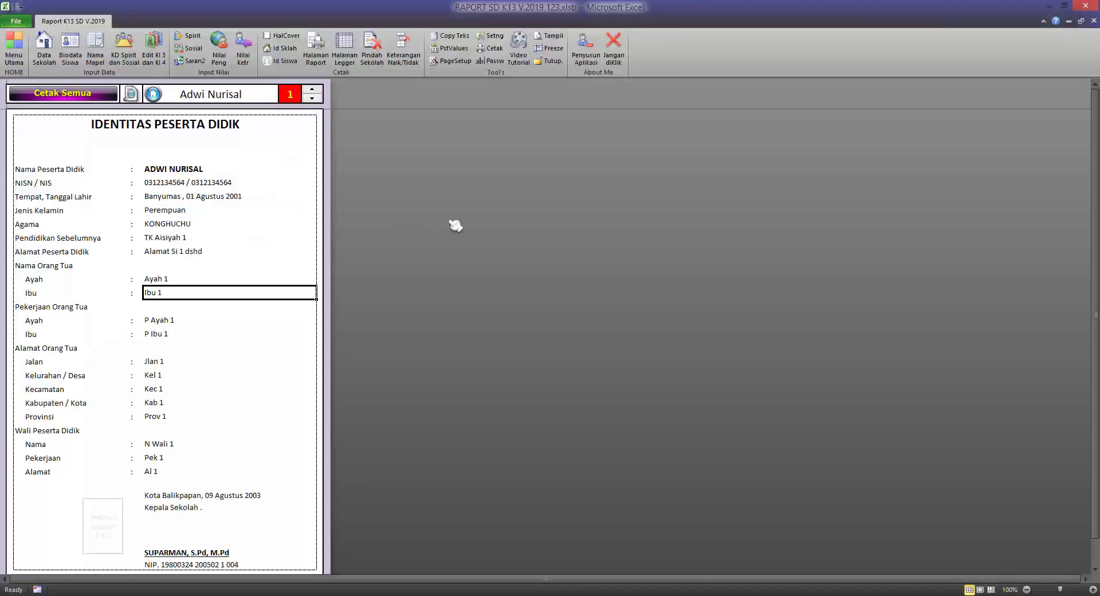
{"action": "left_click", "coordinate": [315, 49]}
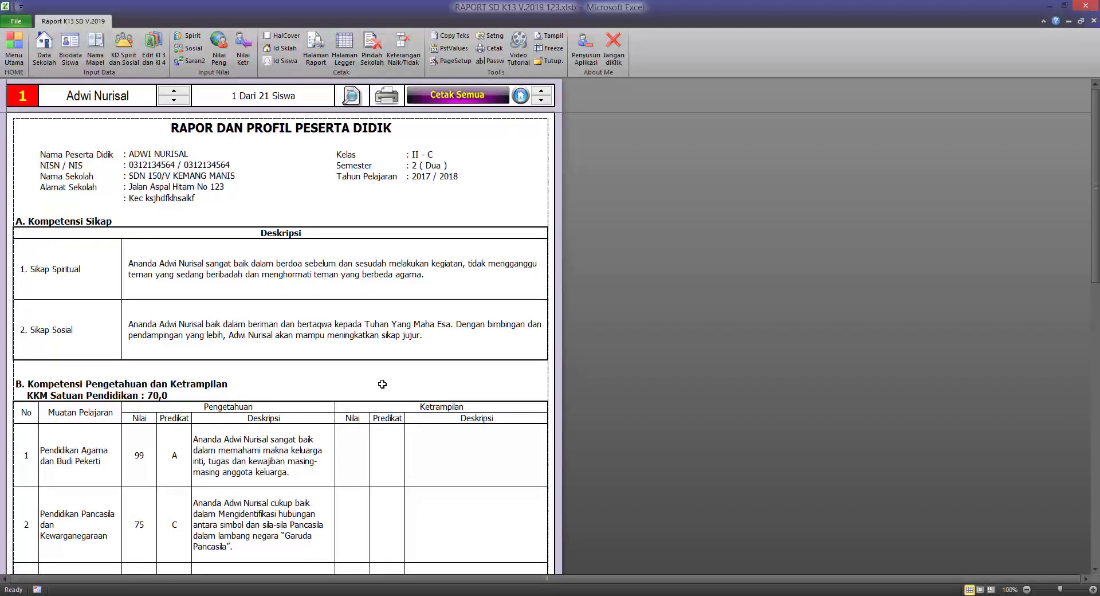
Change the report's paper size from Legal to A4 and review the three-page print preview.
{"action": "key", "text": "ctrl+p"}
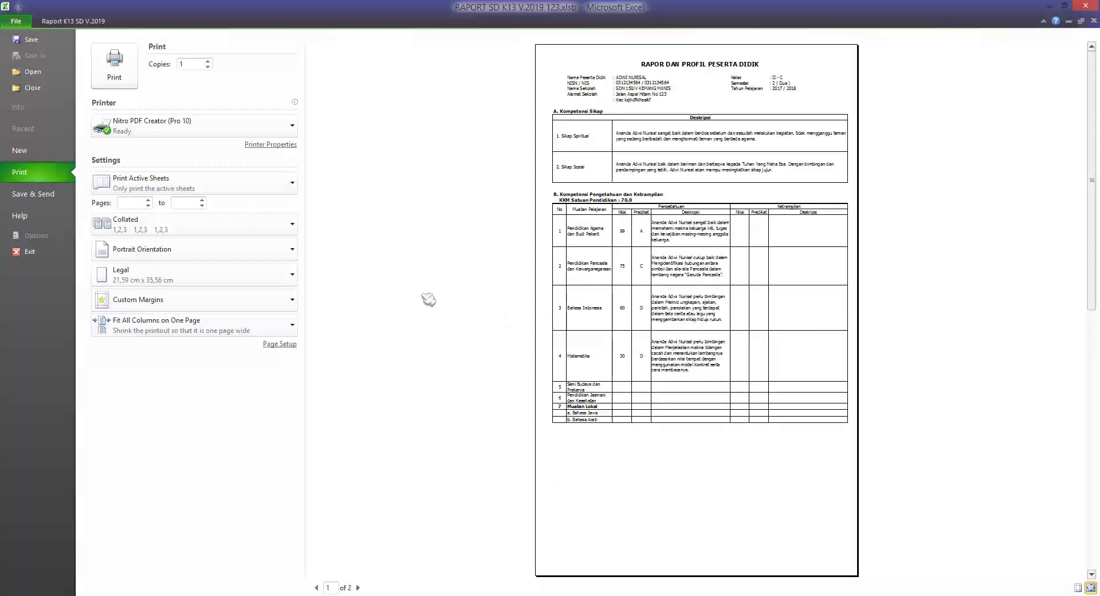
{"action": "left_click", "coordinate": [145, 277]}
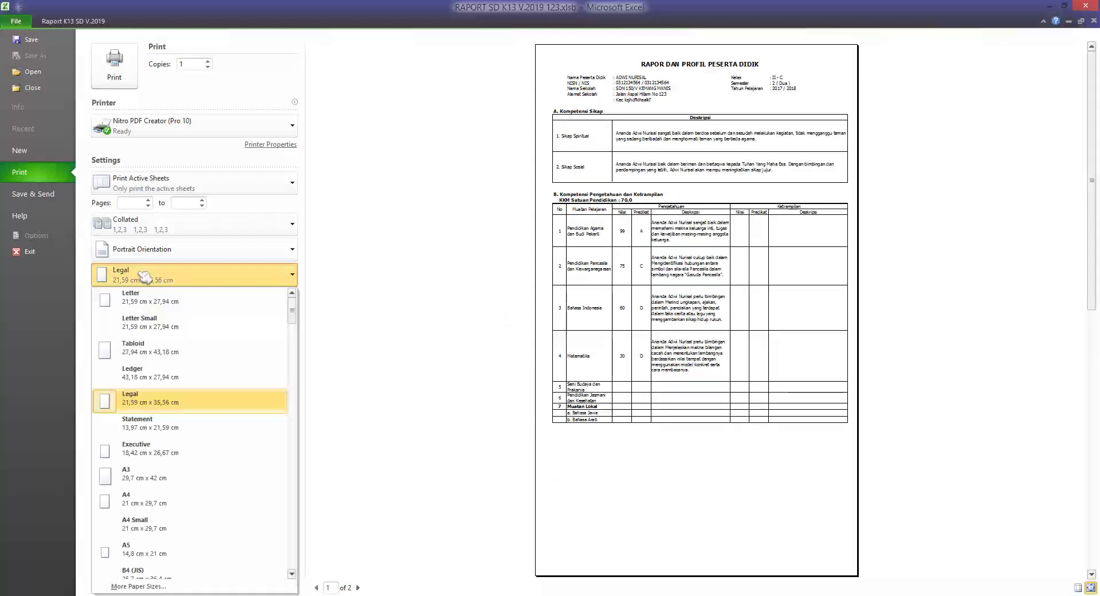
{"action": "left_click", "coordinate": [161, 501]}
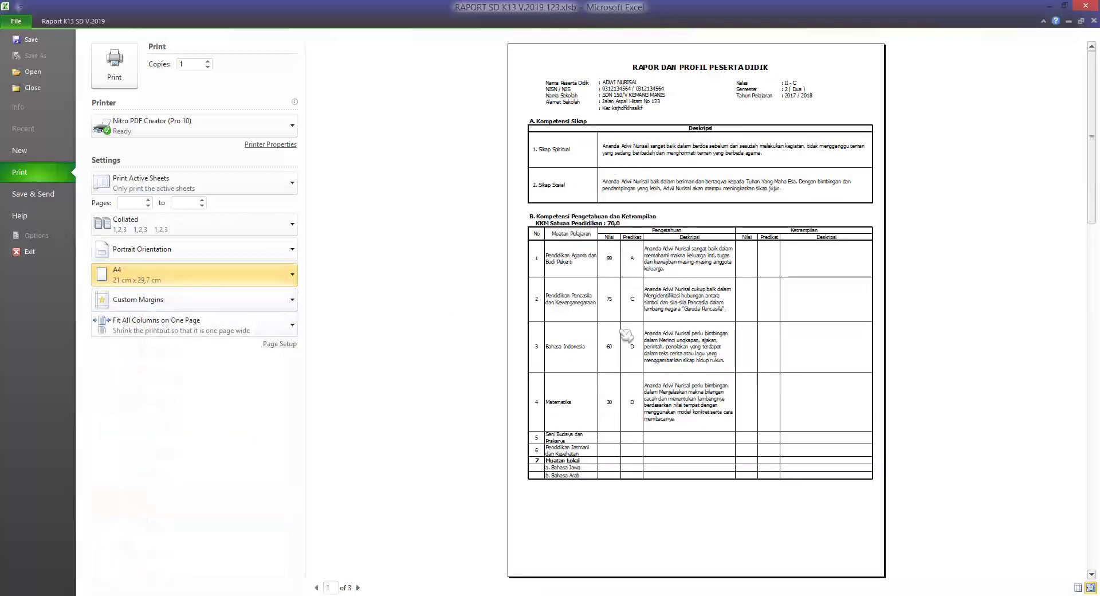
{"action": "scroll", "coordinate": [641, 352], "scroll_direction": "down", "scroll_amount": 1}
{"action": "scroll", "coordinate": [642, 354], "scroll_direction": "down", "scroll_amount": 1}
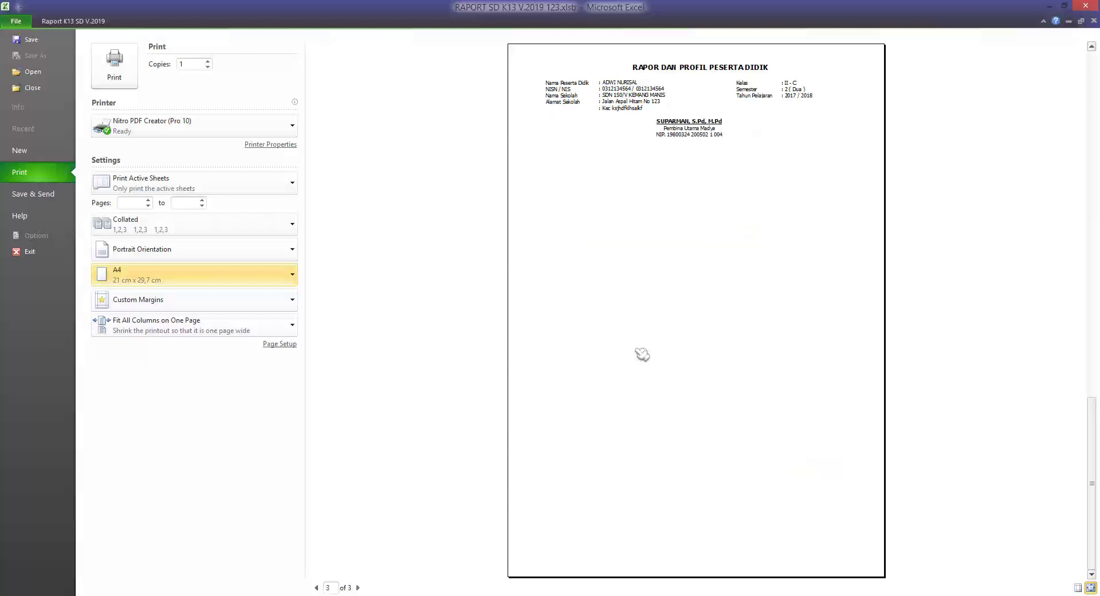
{"action": "scroll", "coordinate": [643, 356], "scroll_direction": "up", "scroll_amount": 1}
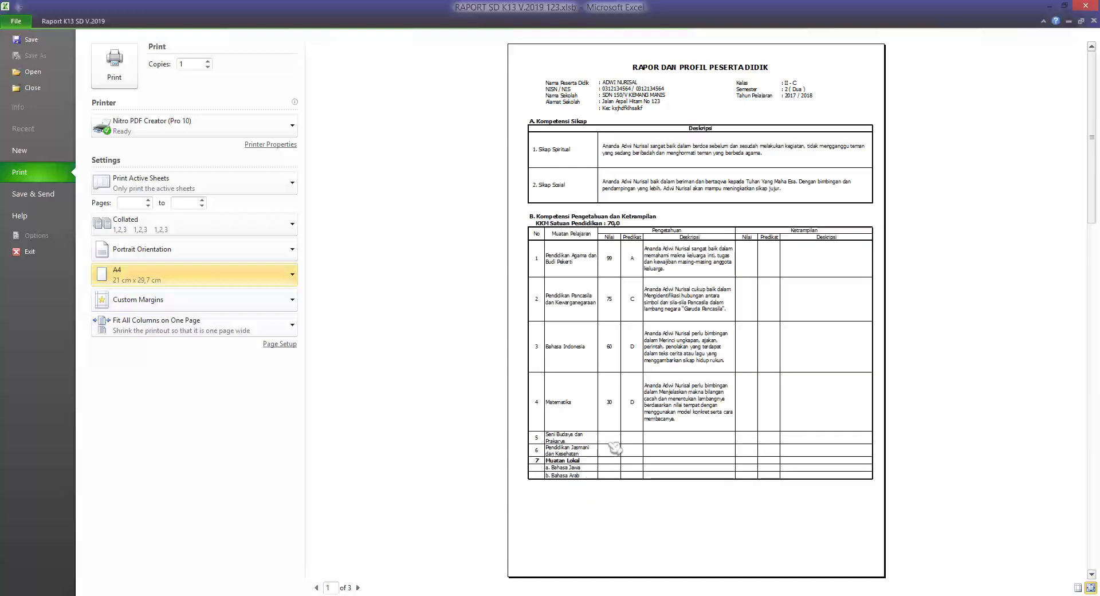
{"action": "scroll", "coordinate": [666, 324], "scroll_direction": "down", "scroll_amount": 1}
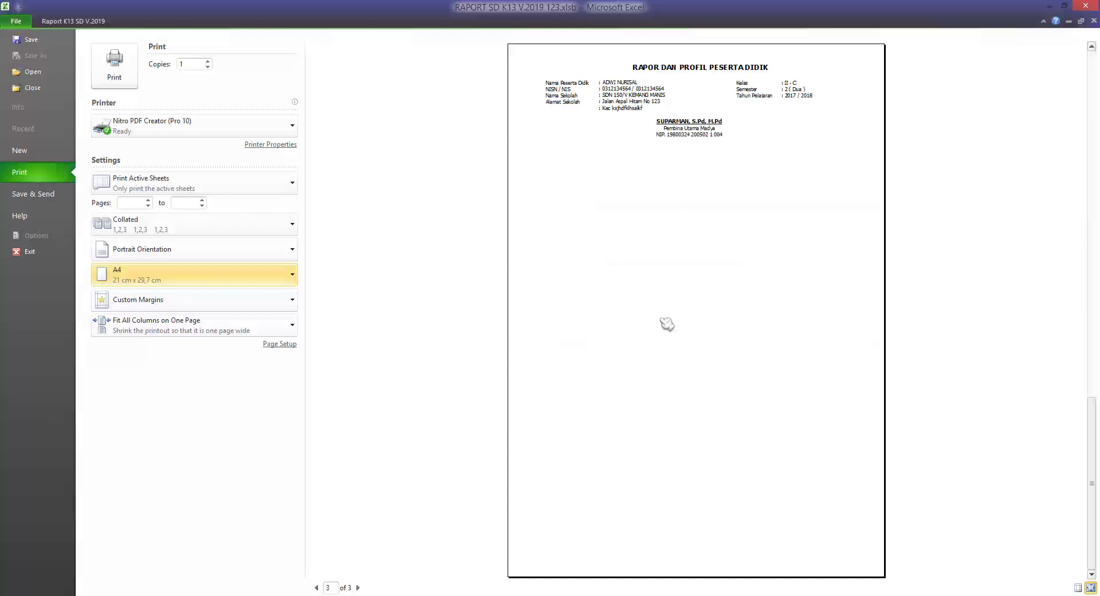
{"action": "scroll", "coordinate": [666, 323], "scroll_direction": "up", "scroll_amount": 1}
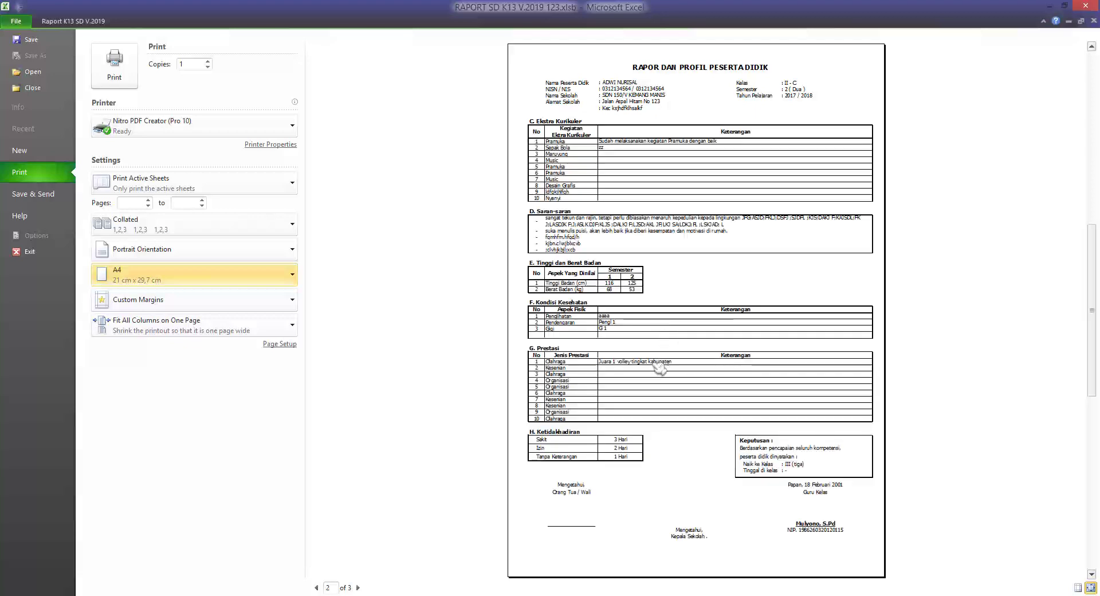
{"action": "scroll", "coordinate": [697, 317], "scroll_direction": "down", "scroll_amount": 1}
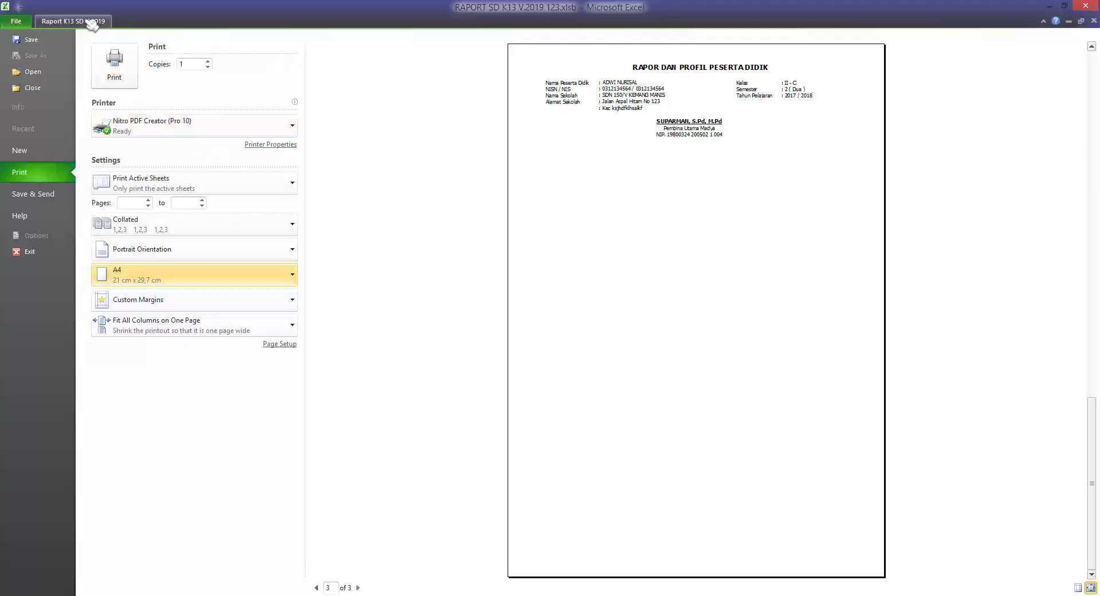
{"action": "left_click", "coordinate": [92, 21]}
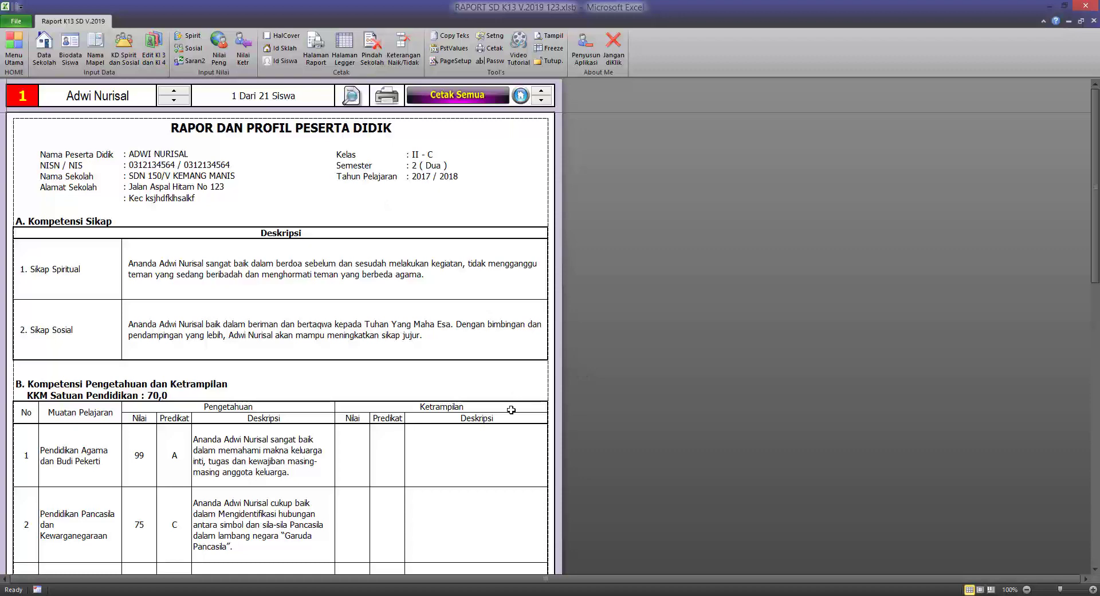
{"action": "scroll", "coordinate": [418, 402], "scroll_direction": "down", "scroll_amount": 5}
{"action": "scroll", "coordinate": [380, 401], "scroll_direction": "down", "scroll_amount": 5}
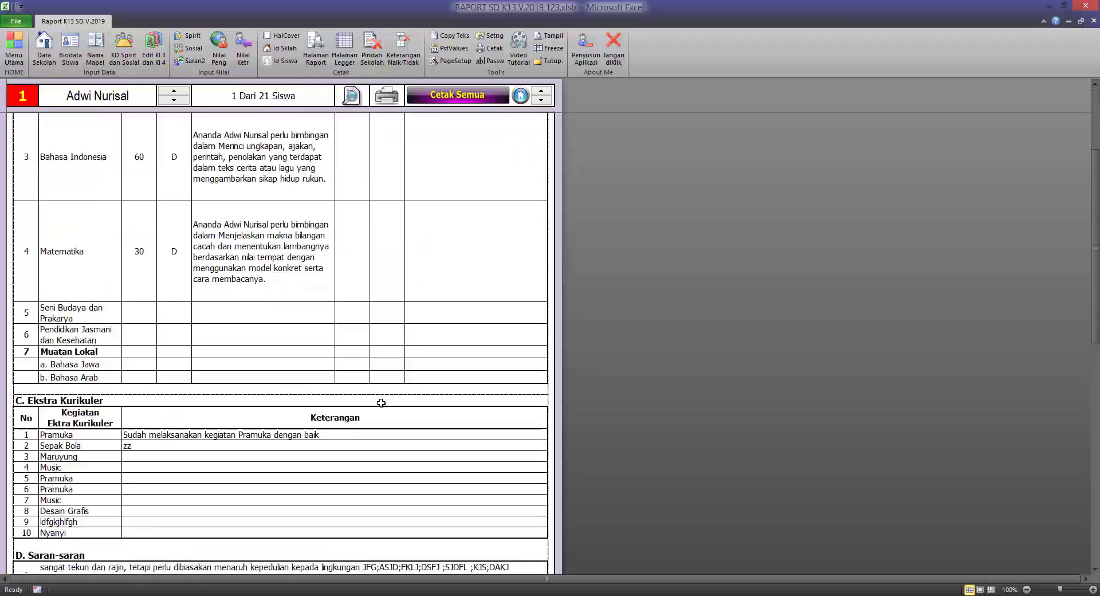
{"action": "scroll", "coordinate": [380, 401], "scroll_direction": "down", "scroll_amount": 3}
{"action": "scroll", "coordinate": [378, 403], "scroll_direction": "down", "scroll_amount": 2}
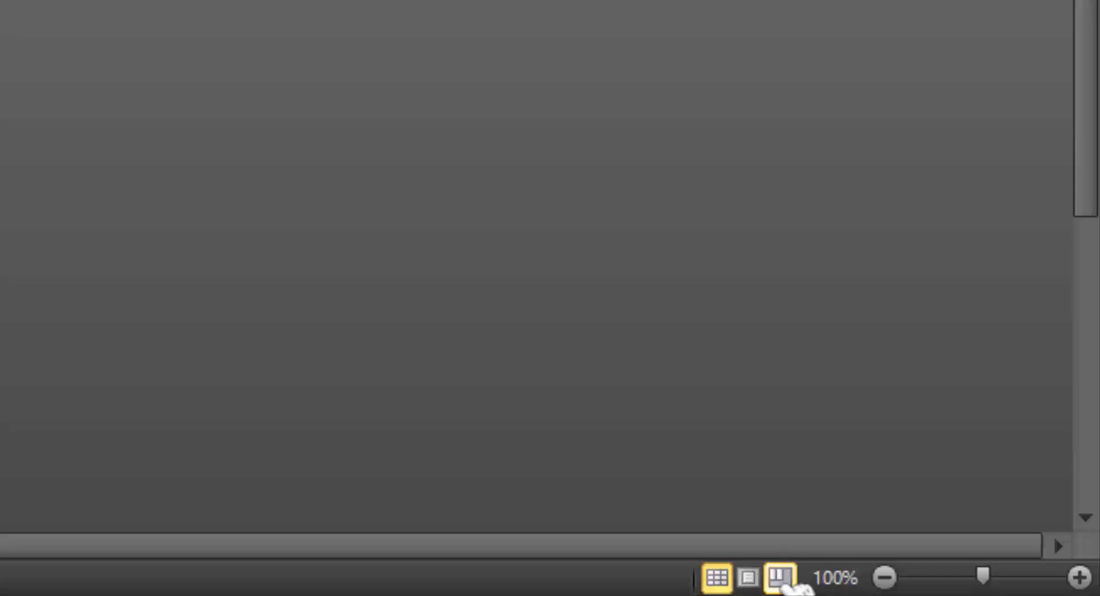
Switch the report sheet to Page Break Preview and dismiss the welcome message.
{"action": "left_click", "coordinate": [781, 577]}
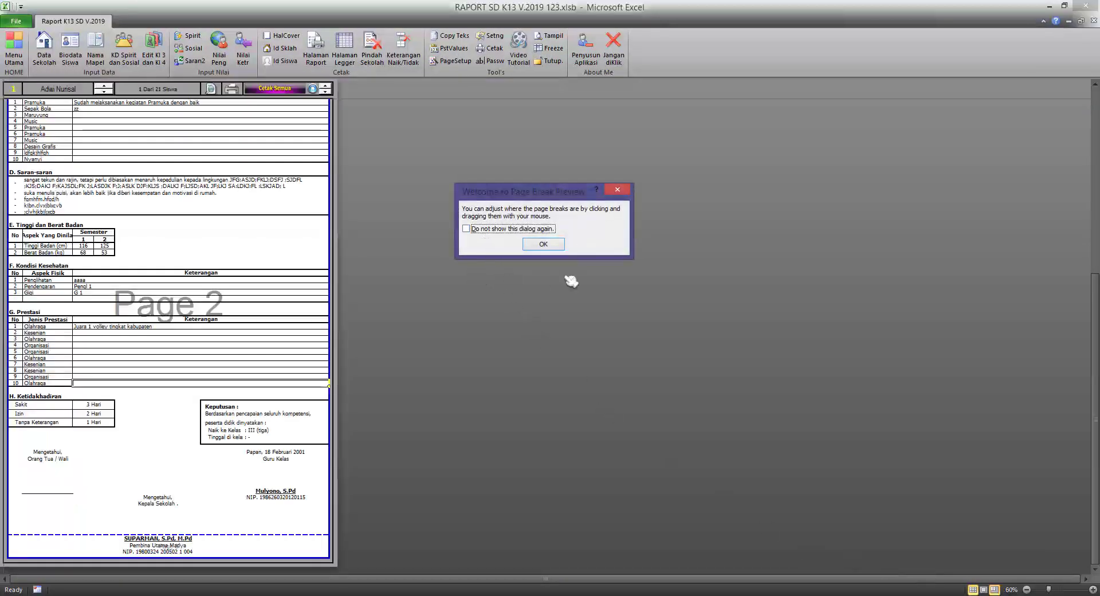
{"action": "left_click", "coordinate": [543, 246]}
{"action": "scroll", "coordinate": [260, 305], "scroll_direction": "down", "scroll_amount": 3}
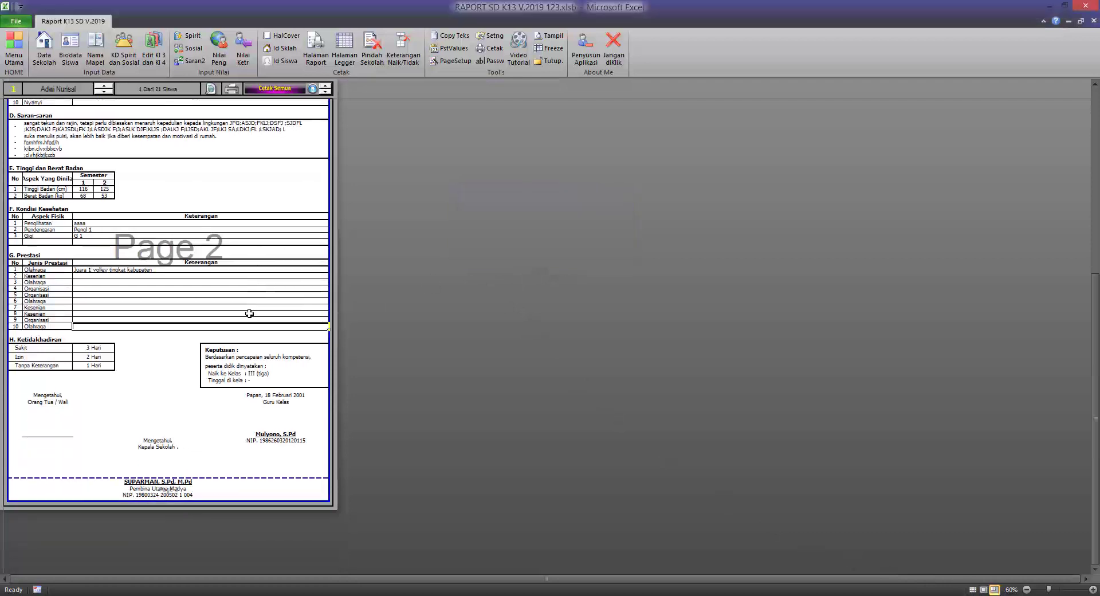
{"action": "scroll", "coordinate": [252, 303], "scroll_direction": "up", "scroll_amount": 5}
{"action": "scroll", "coordinate": [255, 295], "scroll_direction": "up", "scroll_amount": 5}
{"action": "scroll", "coordinate": [319, 246], "scroll_direction": "up", "scroll_amount": 5}
{"action": "scroll", "coordinate": [293, 236], "scroll_direction": "up", "scroll_amount": 5}
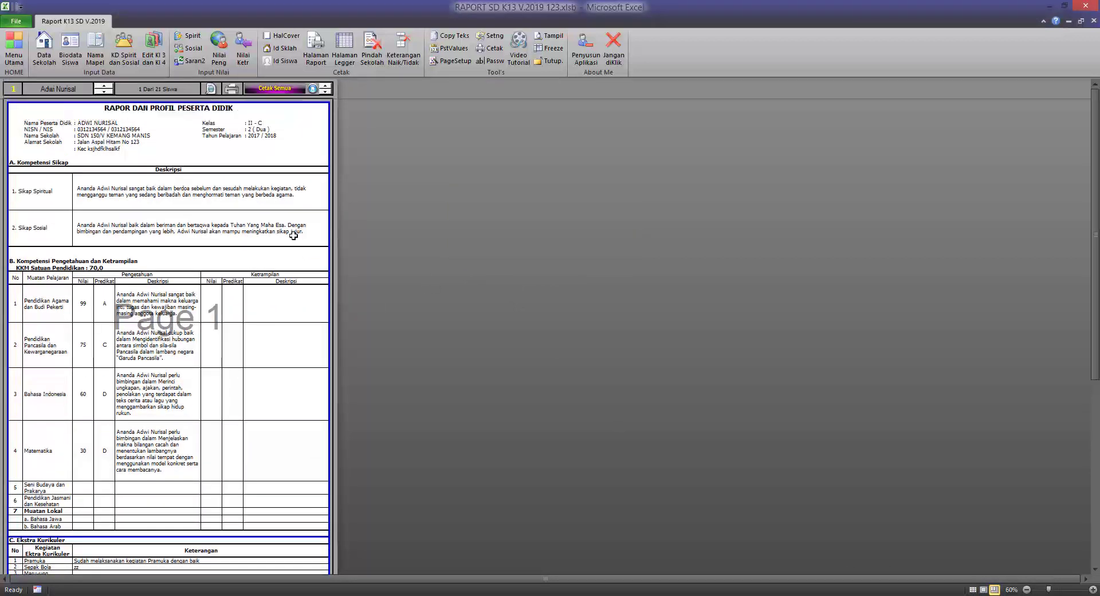
{"action": "scroll", "coordinate": [303, 369], "scroll_direction": "down", "scroll_amount": 3}
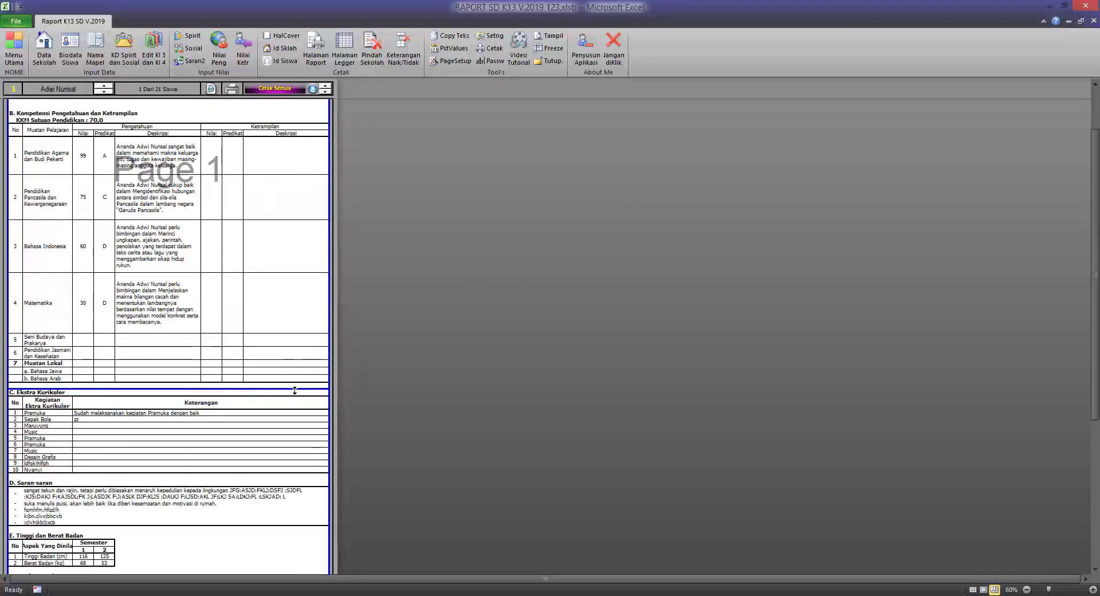
{"action": "scroll", "coordinate": [292, 384], "scroll_direction": "down", "scroll_amount": 5}
{"action": "scroll", "coordinate": [290, 390], "scroll_direction": "down", "scroll_amount": 3}
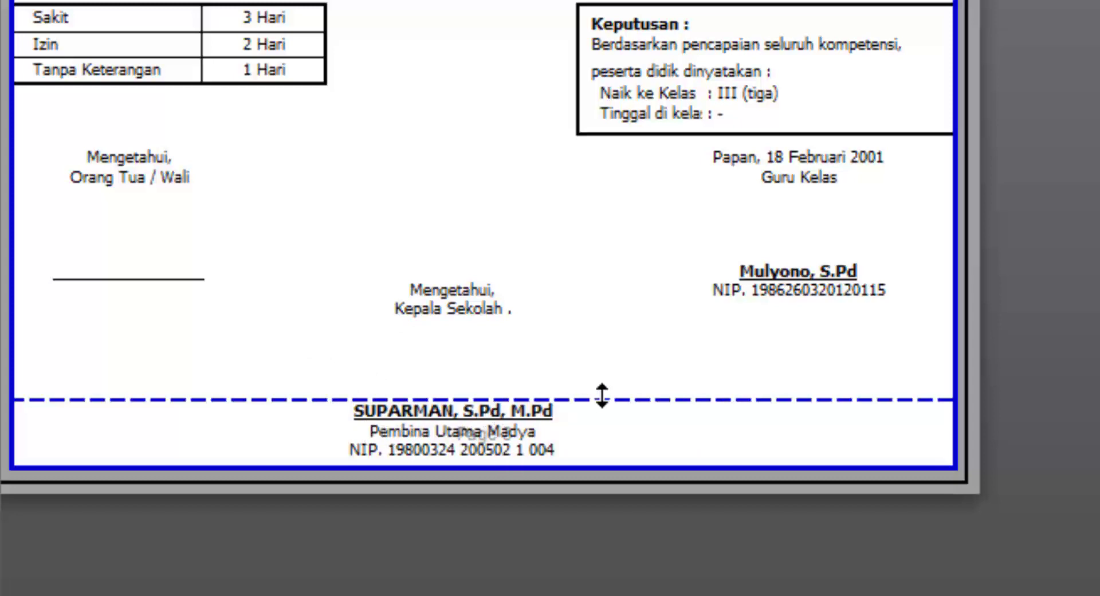
{"action": "scroll", "coordinate": [612, 272], "scroll_direction": "up", "scroll_amount": 7}
{"action": "scroll", "coordinate": [623, 367], "scroll_direction": "down", "scroll_amount": 4}
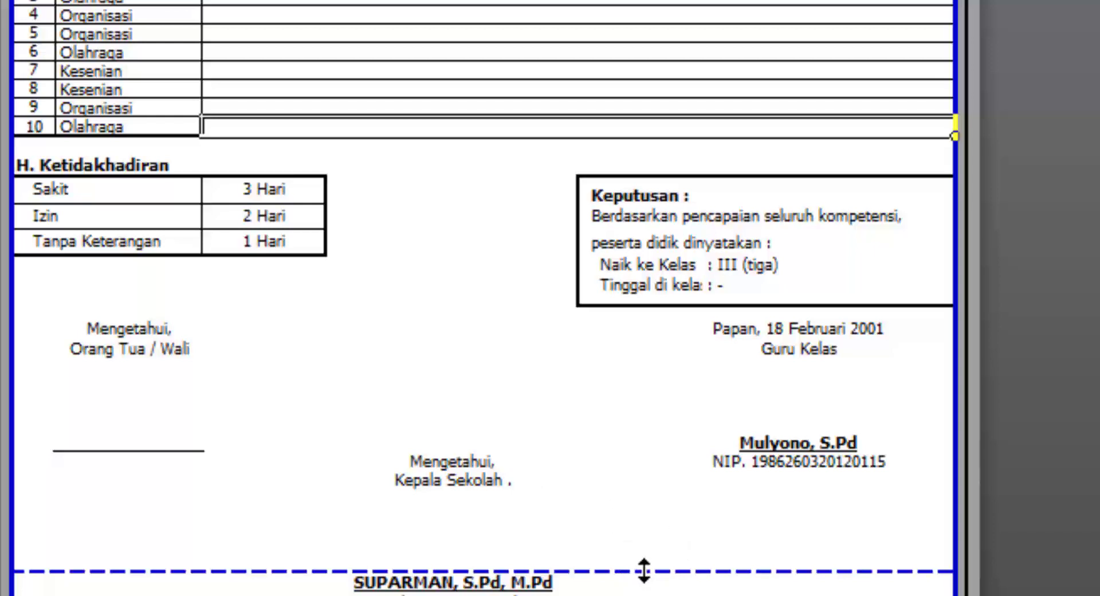
Move the page break so page 3 starts at section H. Ketidakhadiran, then preview the printout.
{"action": "mouse_move", "coordinate": [644, 570]}
{"action": "left_mouse_down"}
{"action": "mouse_move", "coordinate": [655, 345]}
{"action": "mouse_move", "coordinate": [630, 114]}
{"action": "mouse_move", "coordinate": [628, 160]}
{"action": "mouse_move", "coordinate": [104, 153]}
{"action": "left_mouse_up"}
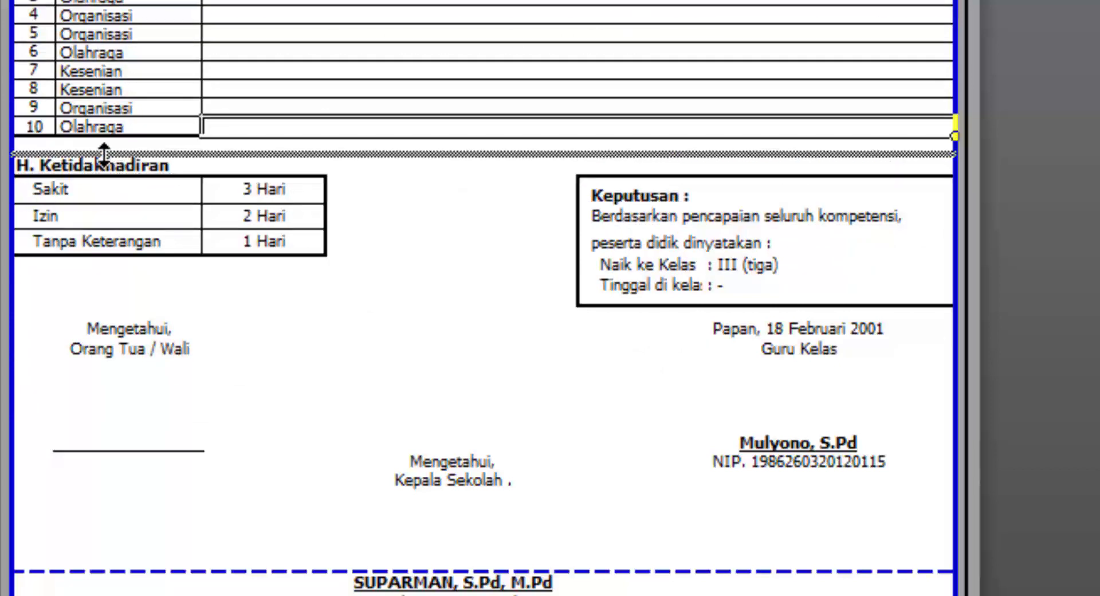
{"action": "left_click_drag", "start_coordinate": [104, 154], "coordinate": [104, 153]}
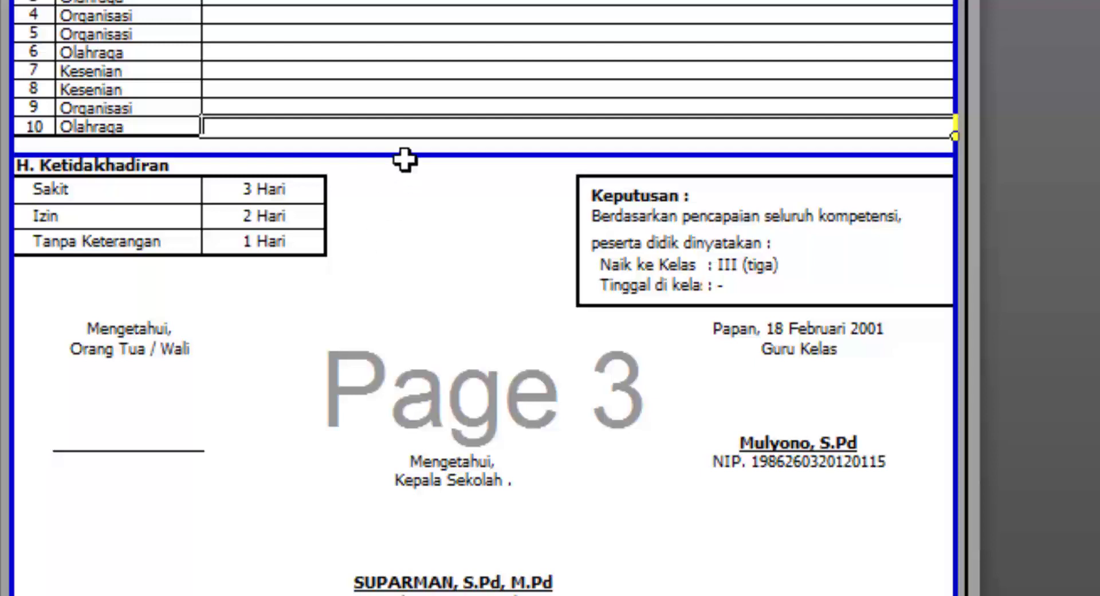
{"action": "scroll", "coordinate": [405, 160], "scroll_direction": "up", "scroll_amount": 3}
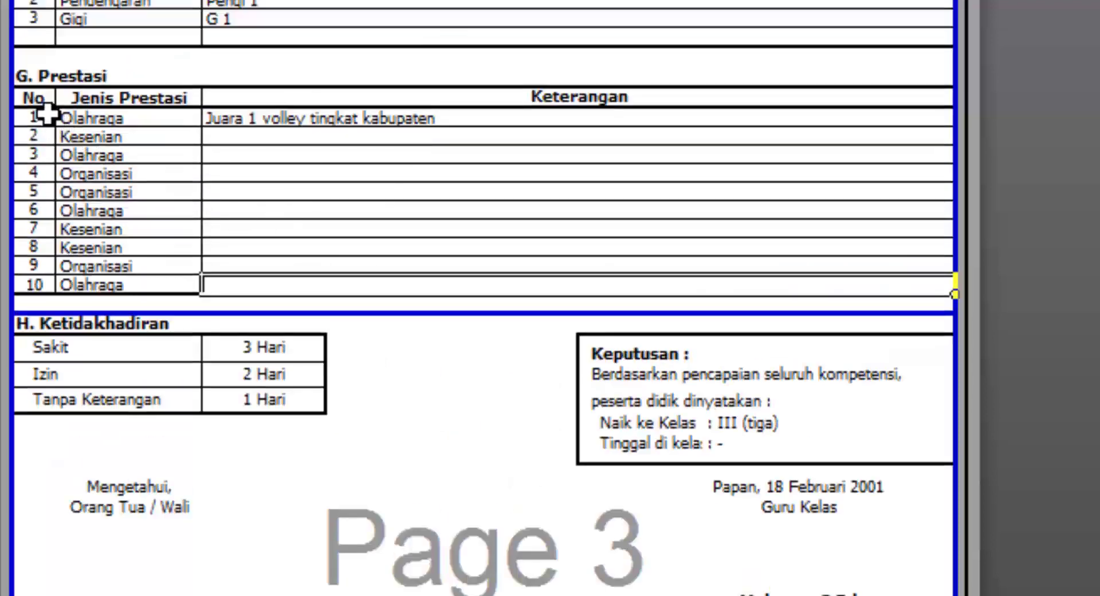
{"action": "scroll", "coordinate": [201, 130], "scroll_direction": "down", "scroll_amount": 4}
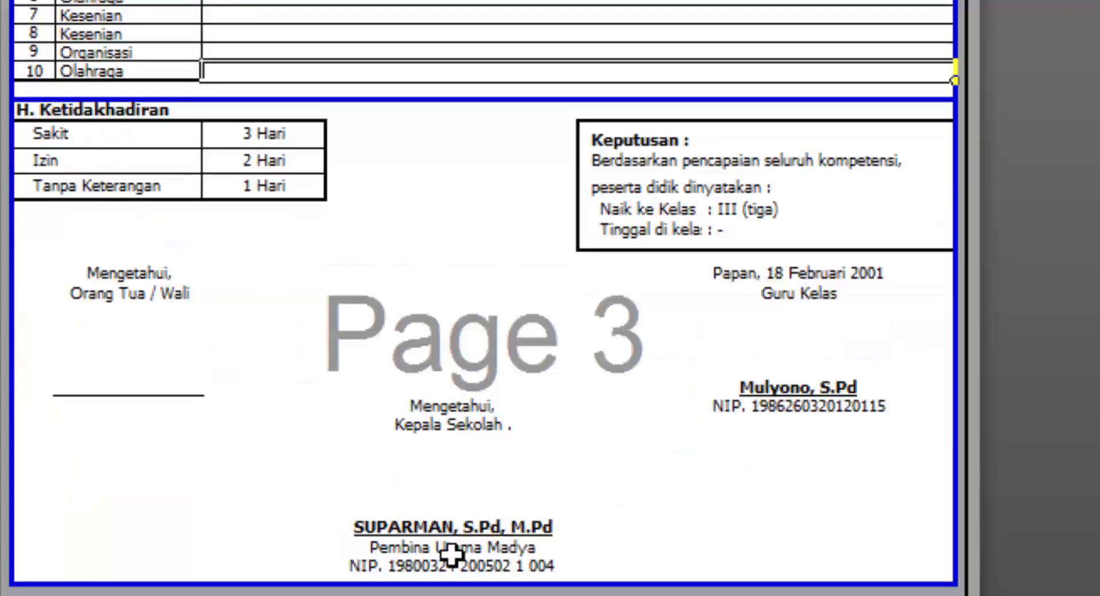
{"action": "scroll", "coordinate": [432, 59], "scroll_direction": "down", "scroll_amount": 2, "text": "ctrl"}
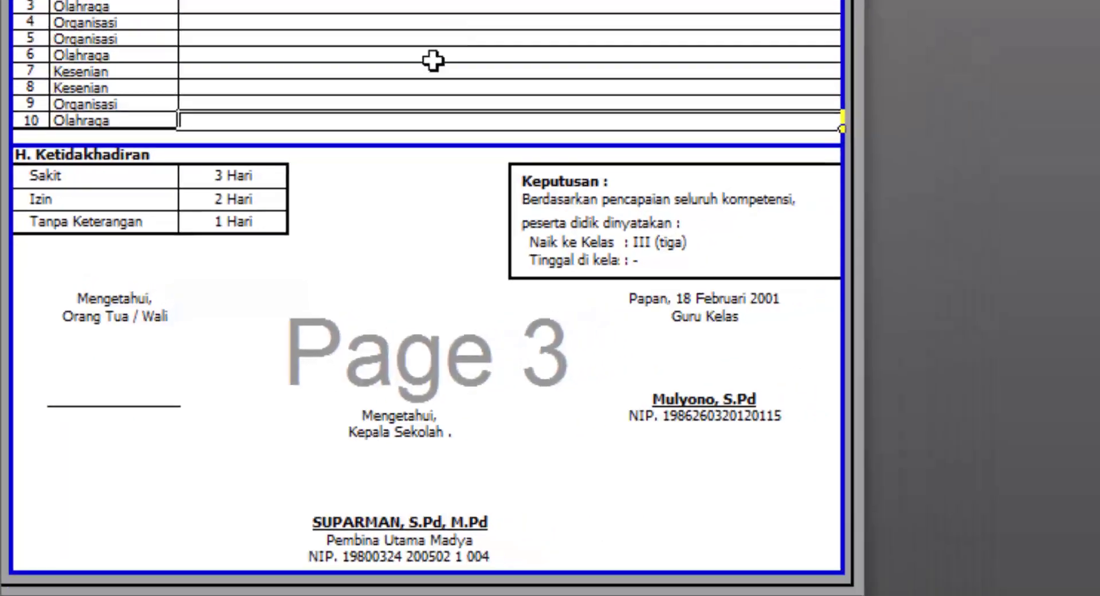
{"action": "scroll", "coordinate": [197, 296], "scroll_direction": "down", "scroll_amount": 3, "text": "ctrl"}
{"action": "key", "text": "ctrl+p"}
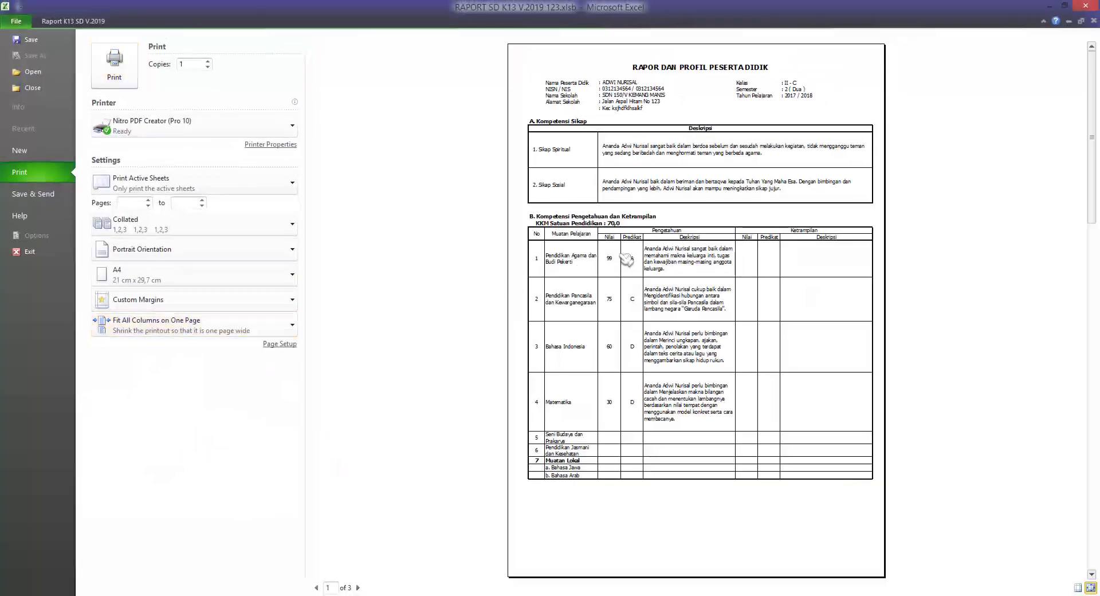
Review the three A4 preview pages and close print preview back to the report sheet.
{"action": "scroll", "coordinate": [626, 259], "scroll_direction": "down", "scroll_amount": 1}
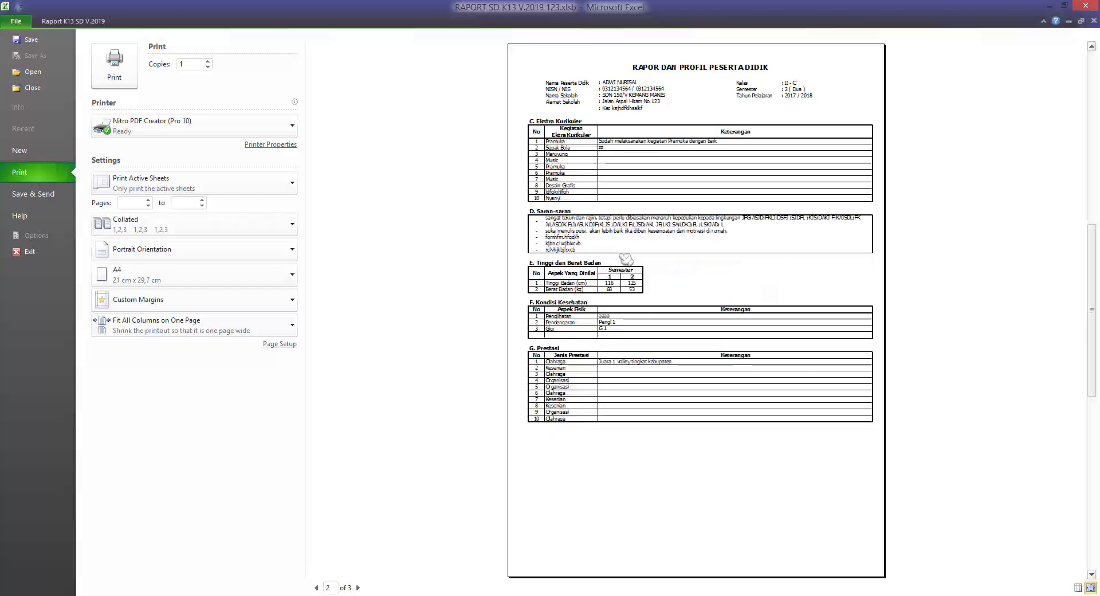
{"action": "scroll", "coordinate": [764, 311], "scroll_direction": "down", "scroll_amount": 1}
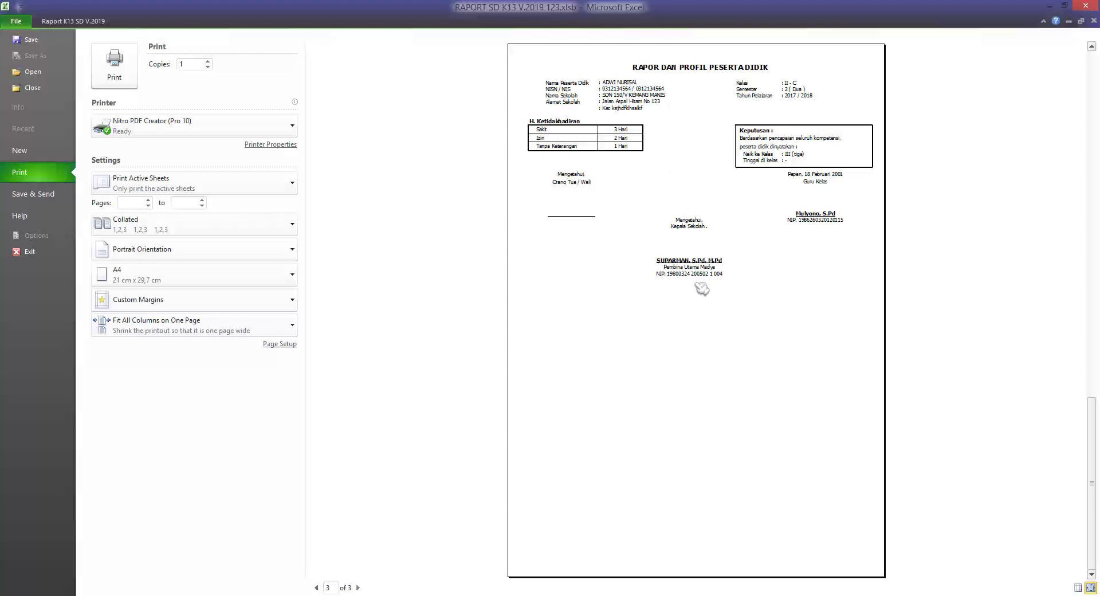
{"action": "scroll", "coordinate": [701, 289], "scroll_direction": "up", "scroll_amount": 1}
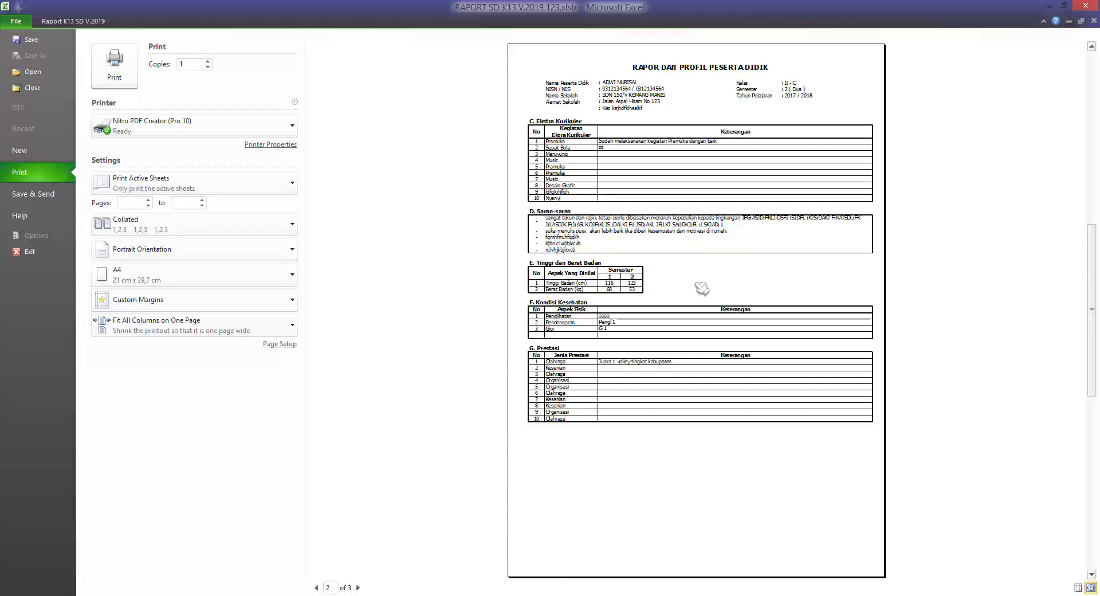
{"action": "left_click", "coordinate": [73, 22]}
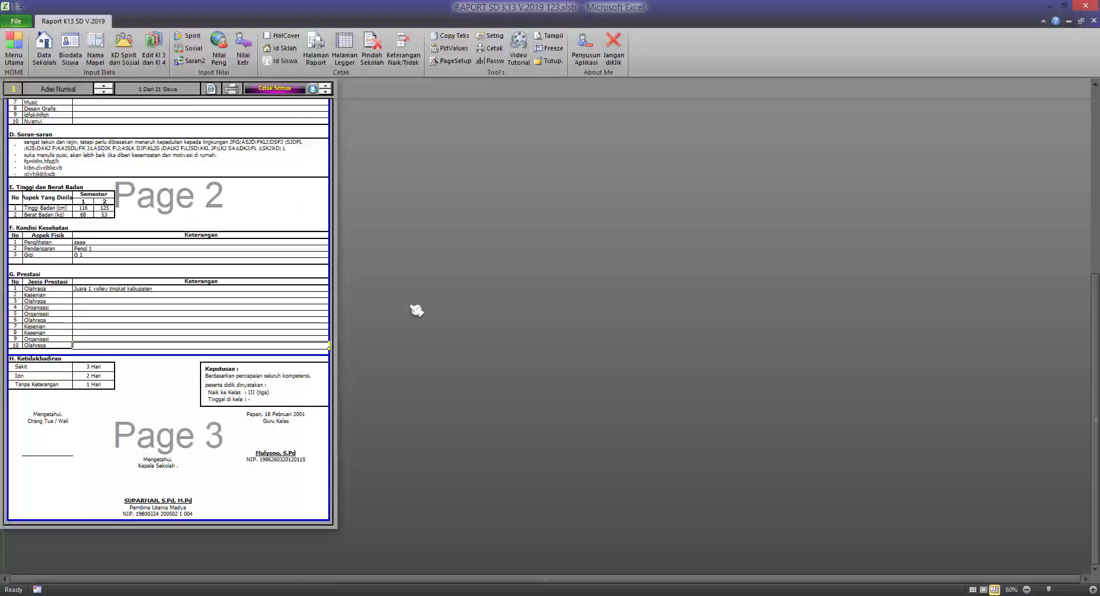
Show the RAPOR SEKOLAH DASAR (SD) cover page using HalCover.
{"action": "scroll", "coordinate": [253, 304], "scroll_direction": "up", "scroll_amount": 3}
{"action": "scroll", "coordinate": [221, 290], "scroll_direction": "up", "scroll_amount": 10}
{"action": "scroll", "coordinate": [235, 291], "scroll_direction": "up", "scroll_amount": 1}
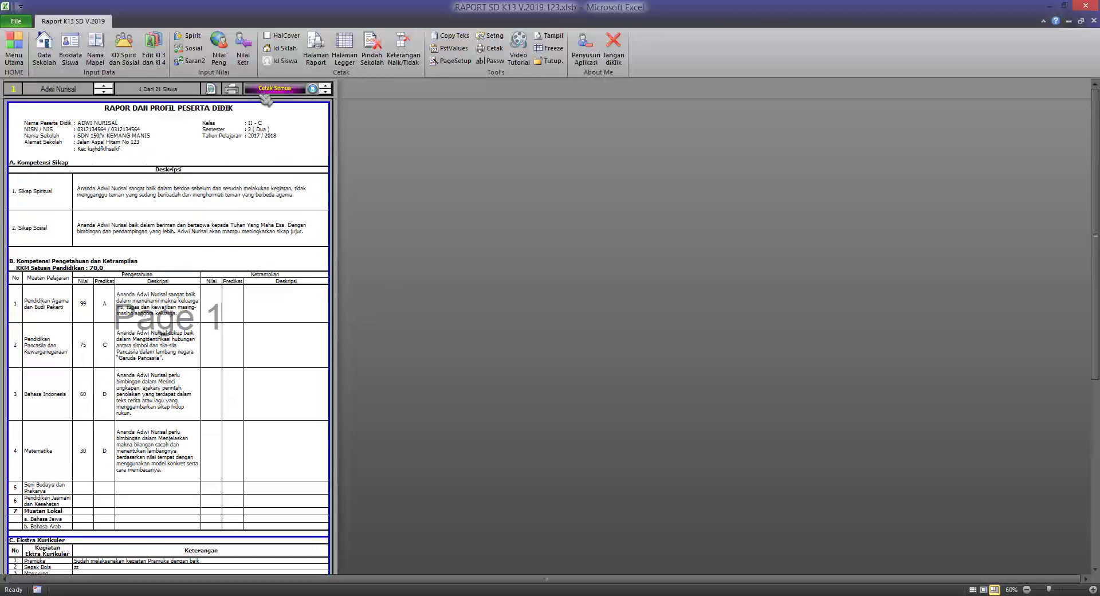
{"action": "left_click", "coordinate": [285, 37]}
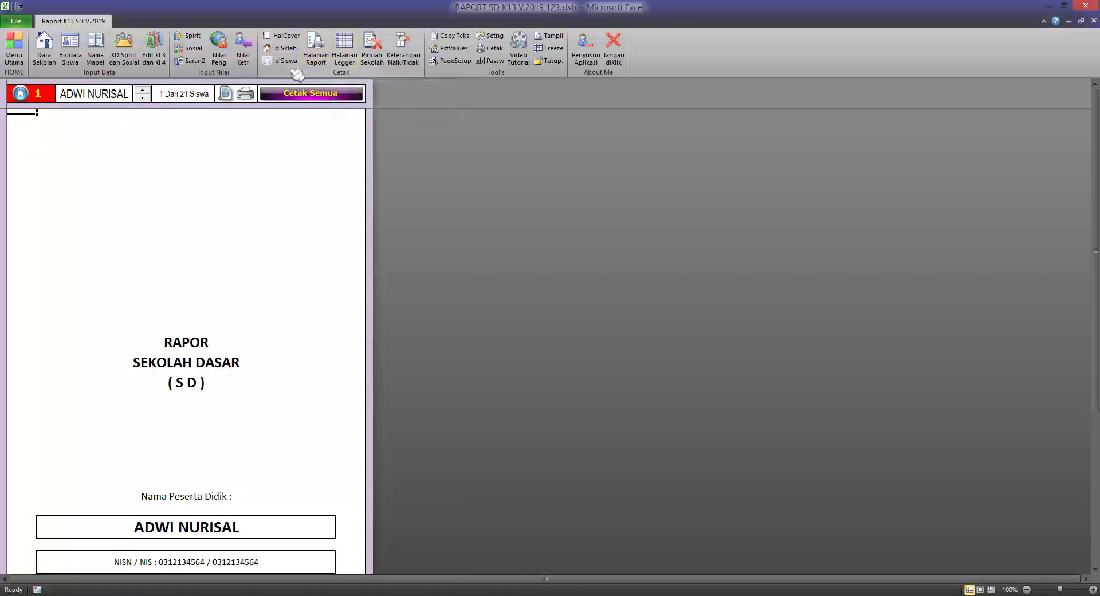
Open the Keterangan Pindah Sekolah sheet, set its paper size to A4, and check the four-page preview.
{"action": "left_click", "coordinate": [375, 56]}
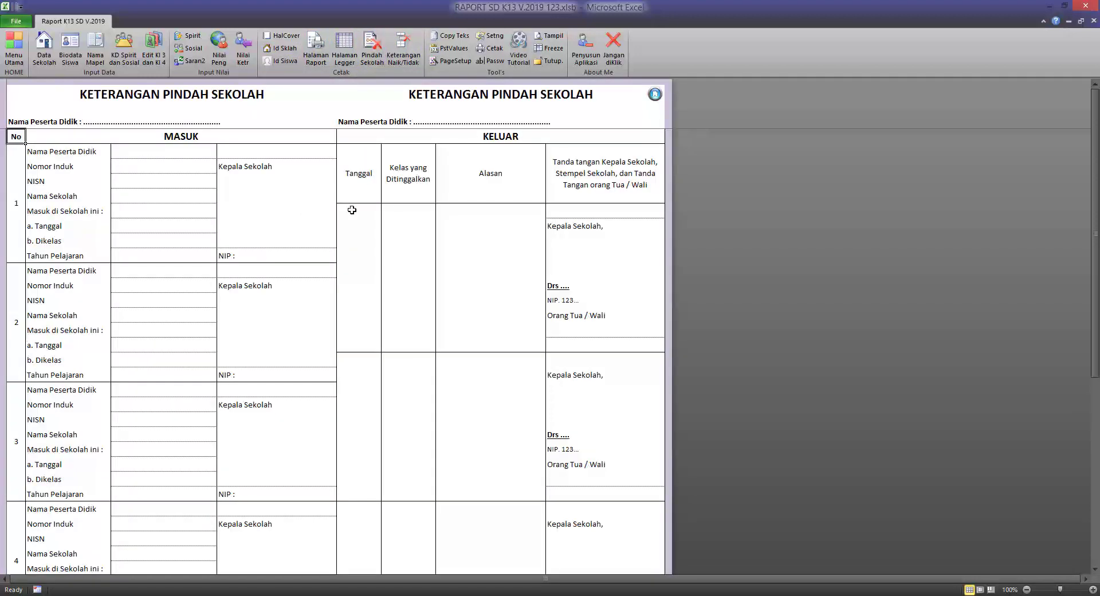
{"action": "key", "text": "ctrl+p"}
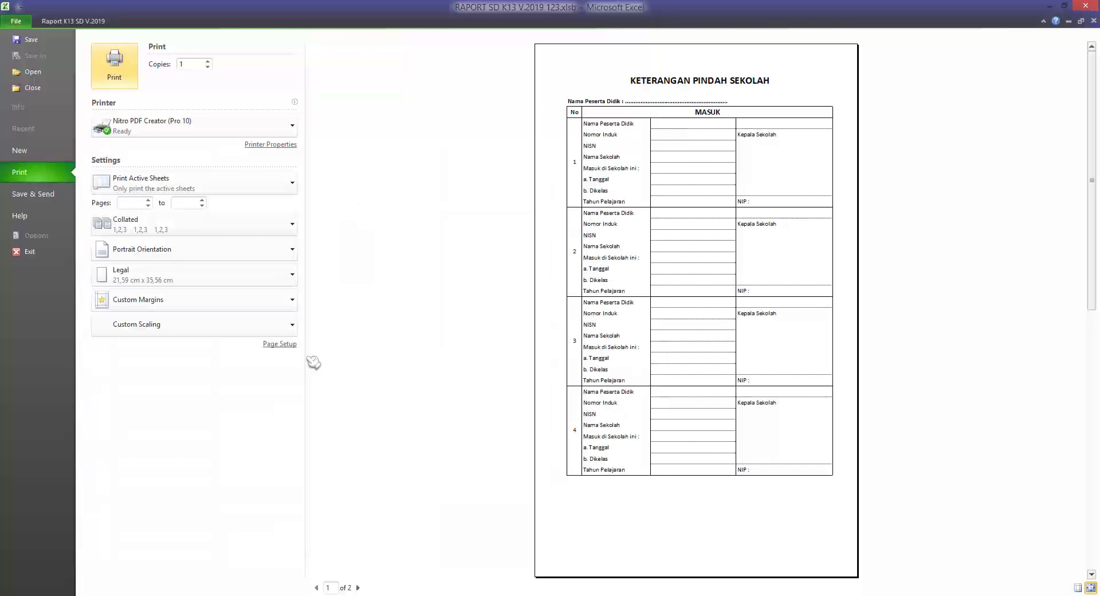
{"action": "left_click", "coordinate": [203, 278]}
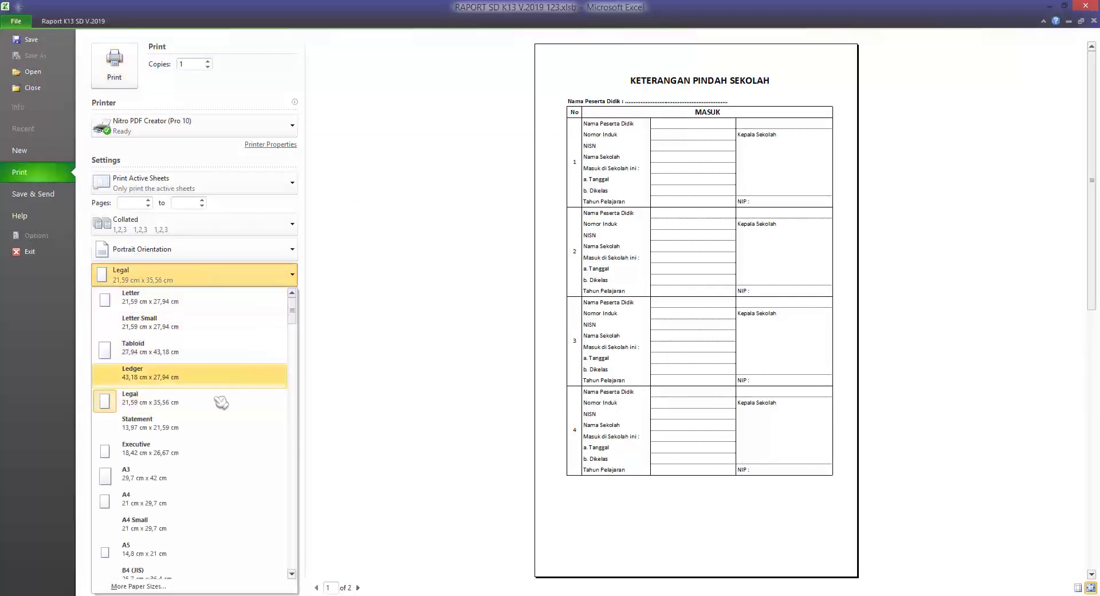
{"action": "left_click", "coordinate": [174, 504]}
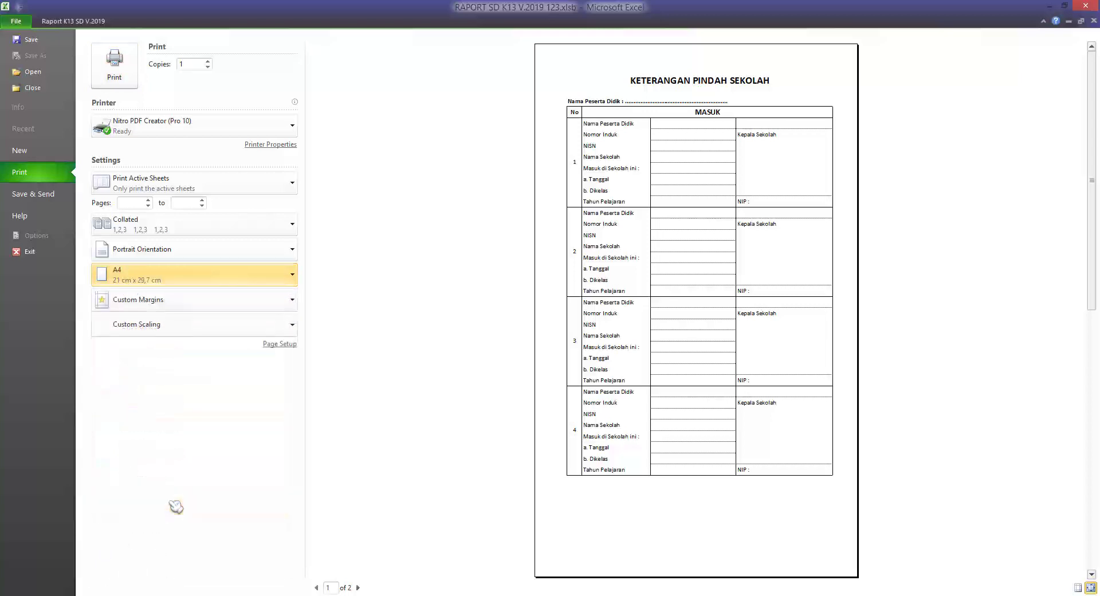
{"action": "scroll", "coordinate": [744, 401], "scroll_direction": "down", "scroll_amount": 1}
{"action": "scroll", "coordinate": [744, 400], "scroll_direction": "up", "scroll_amount": 1}
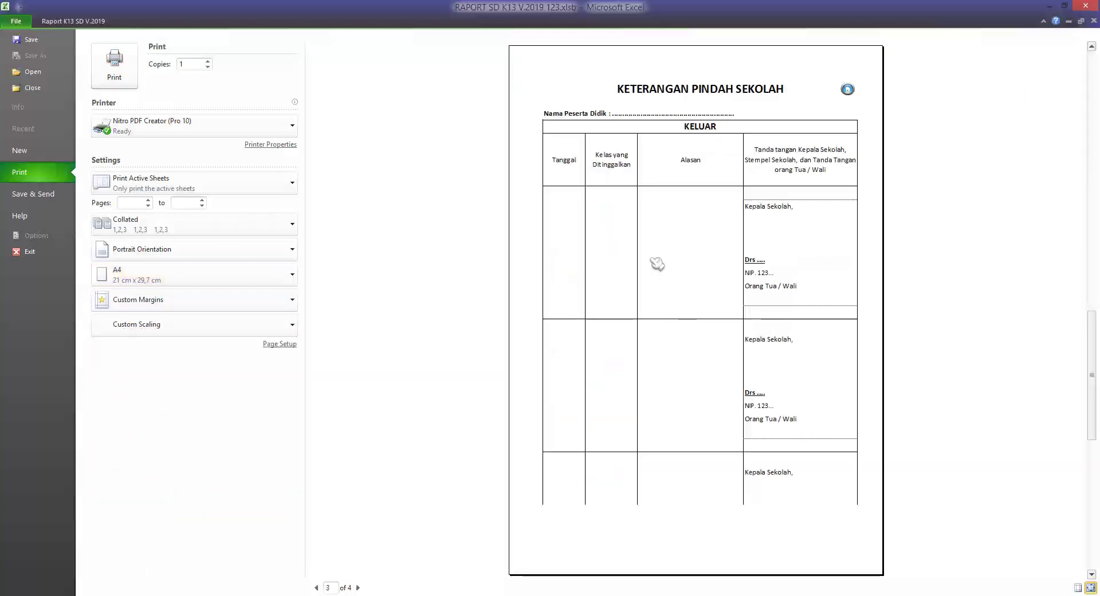
{"action": "scroll", "coordinate": [657, 266], "scroll_direction": "down", "scroll_amount": 1}
{"action": "scroll", "coordinate": [657, 270], "scroll_direction": "up", "scroll_amount": 1}
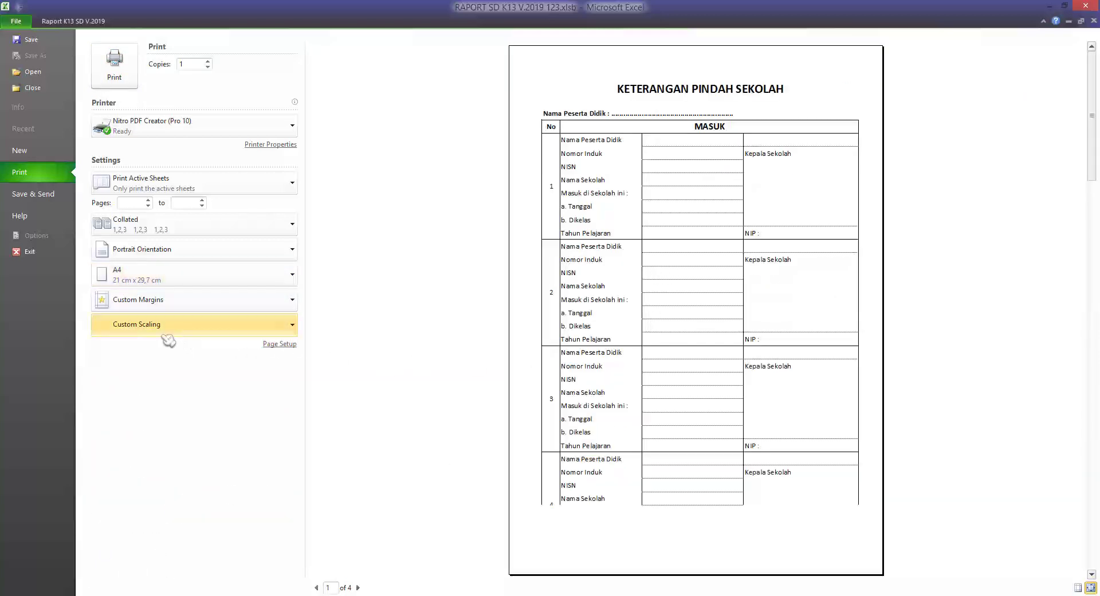
{"action": "left_click", "coordinate": [74, 21]}
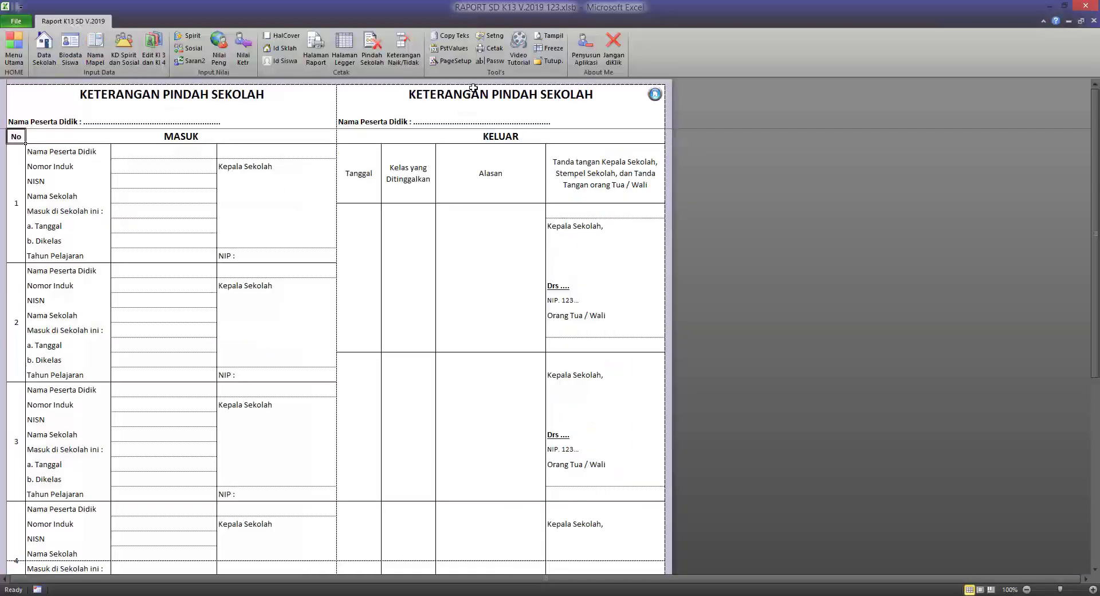
Lower the Keterangan Pindah Sekolah sheet's print scaling from 110% to 90% and check the two-page preview.
{"action": "left_click", "coordinate": [456, 62]}
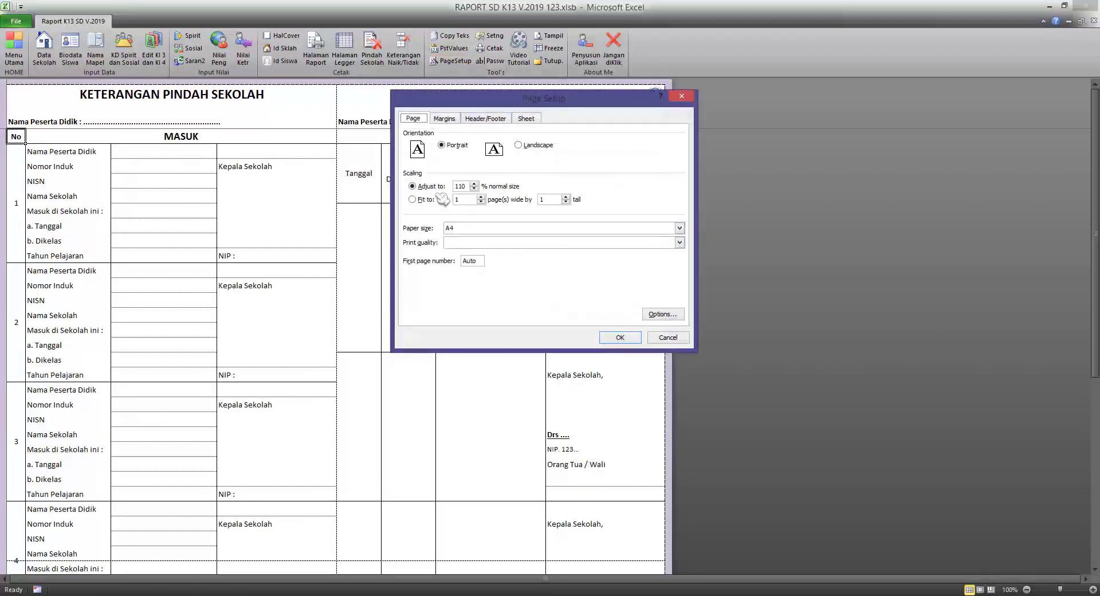
{"action": "left_click", "coordinate": [474, 189]}
{"action": "left_click", "coordinate": [428, 218]}
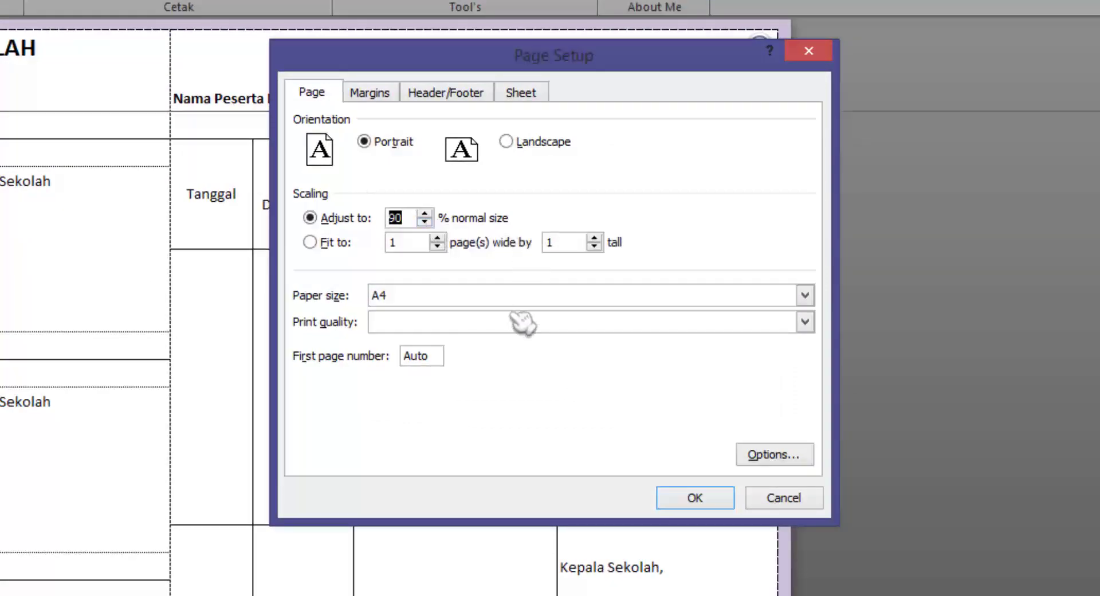
{"action": "left_click", "coordinate": [694, 498]}
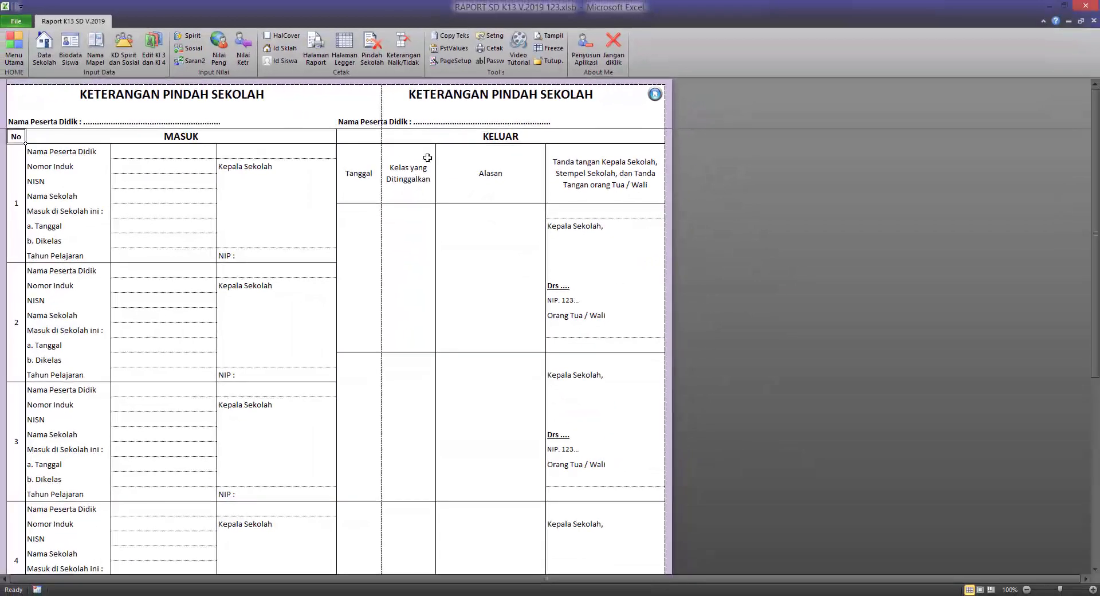
{"action": "key", "text": "ctrl+p"}
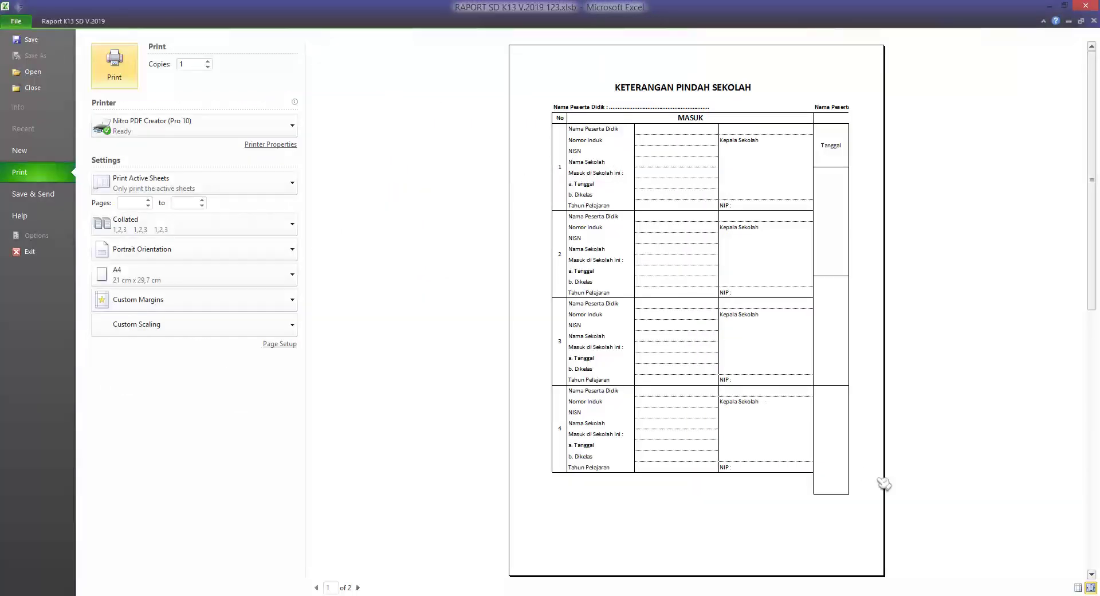
{"action": "key", "text": "Escape"}
{"action": "scroll", "coordinate": [667, 449], "scroll_direction": "down", "scroll_amount": 6}
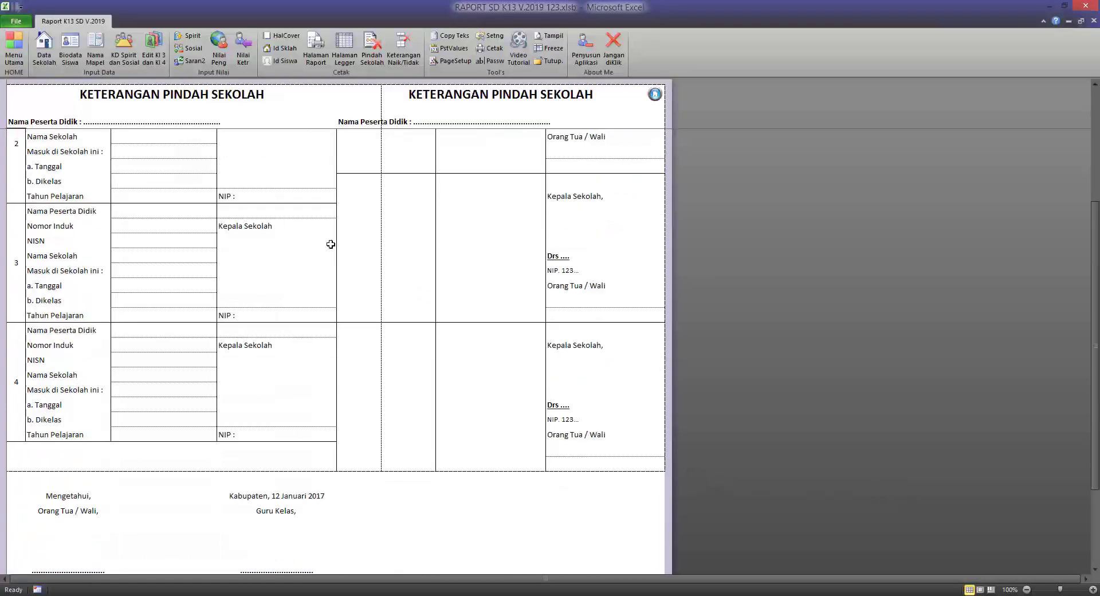
{"action": "scroll", "coordinate": [335, 159], "scroll_direction": "up", "scroll_amount": 4}
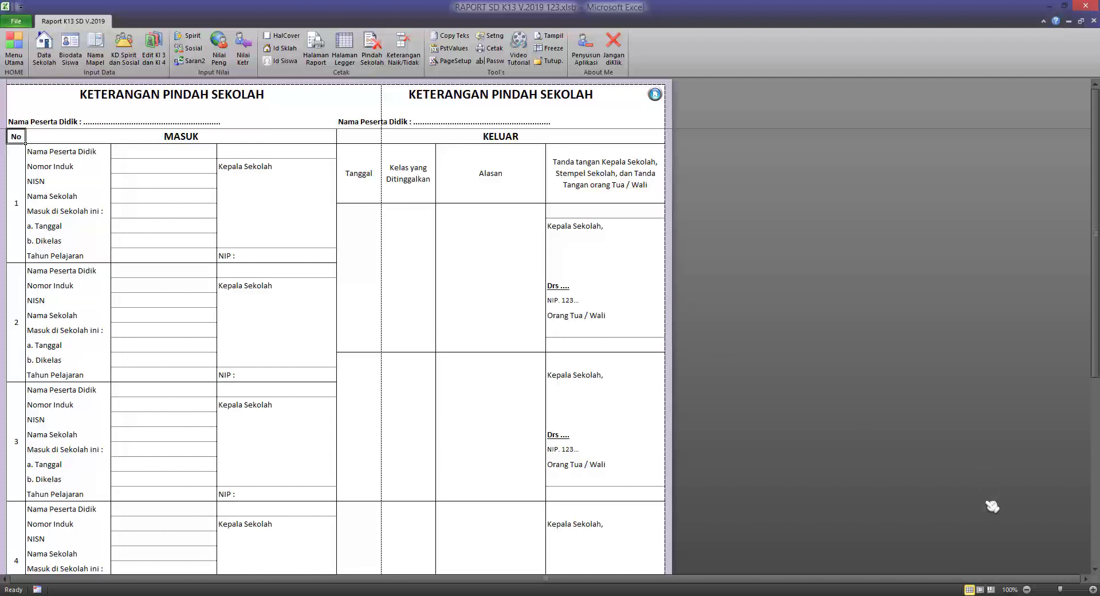
In Page Break Preview, move the vertical page break to between the MASUK and KELUAR tables.
{"action": "left_click", "coordinate": [991, 590]}
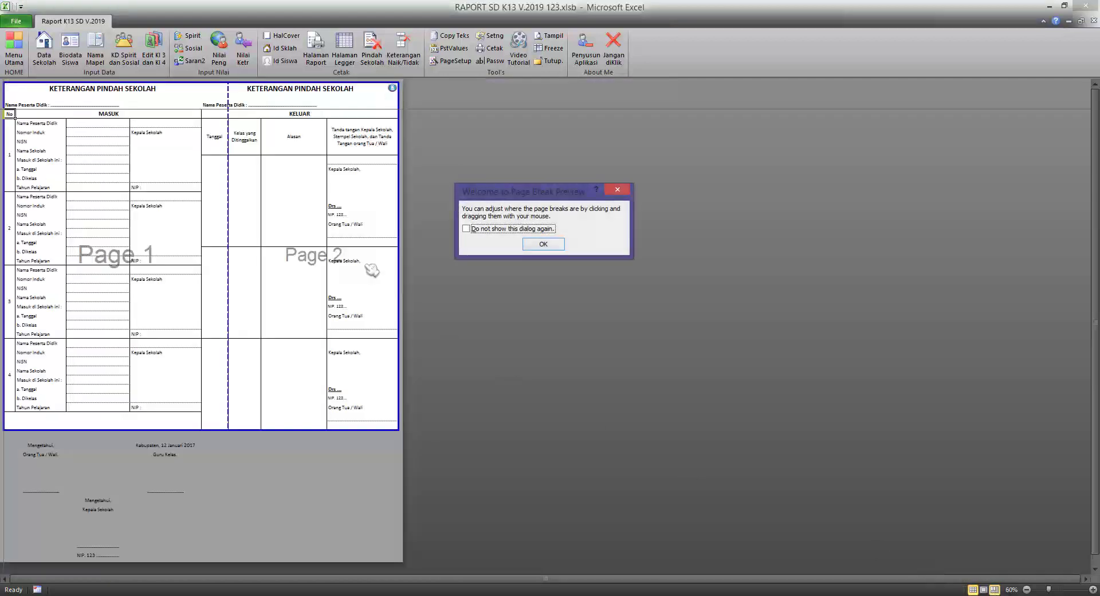
{"action": "left_click", "coordinate": [546, 246]}
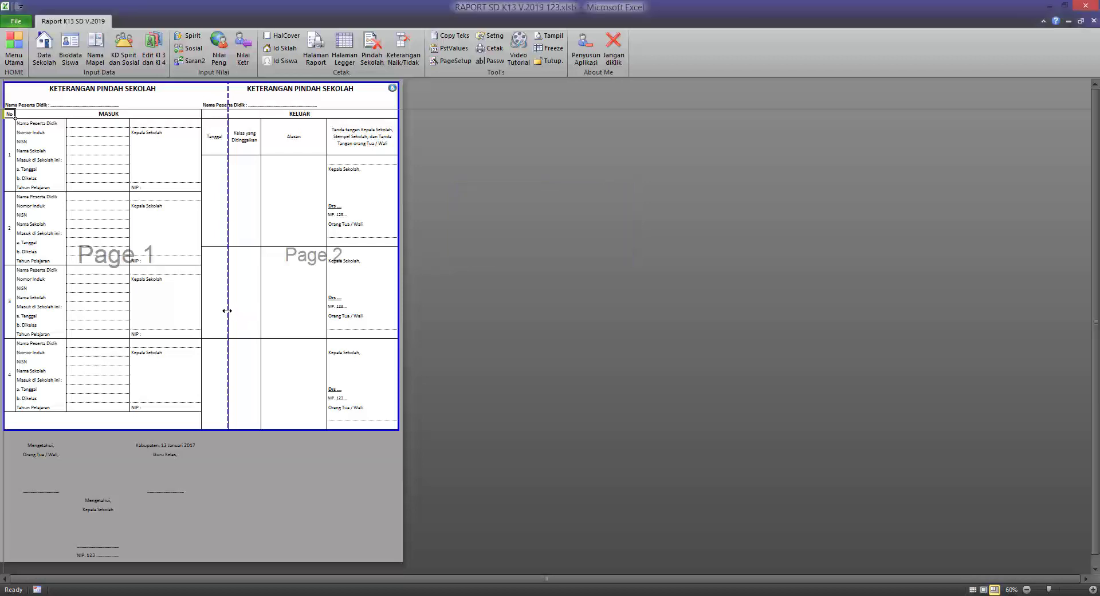
{"action": "left_click_drag", "start_coordinate": [227, 310], "coordinate": [202, 312]}
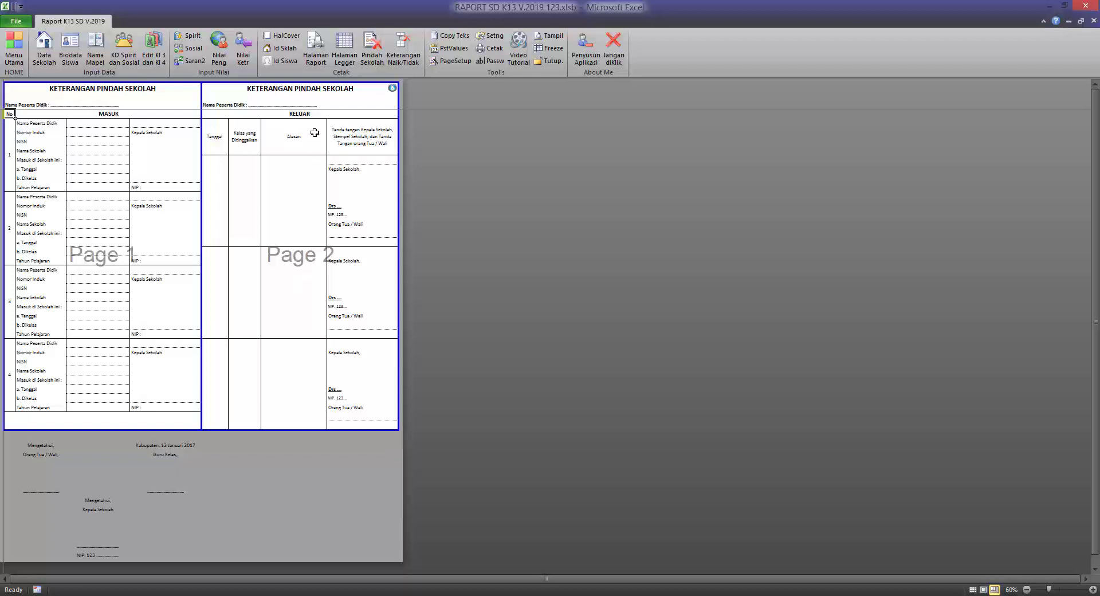
Increase the print scaling in Page Setup so the sheet previews as four pages.
{"action": "key", "text": "ctrl+p"}
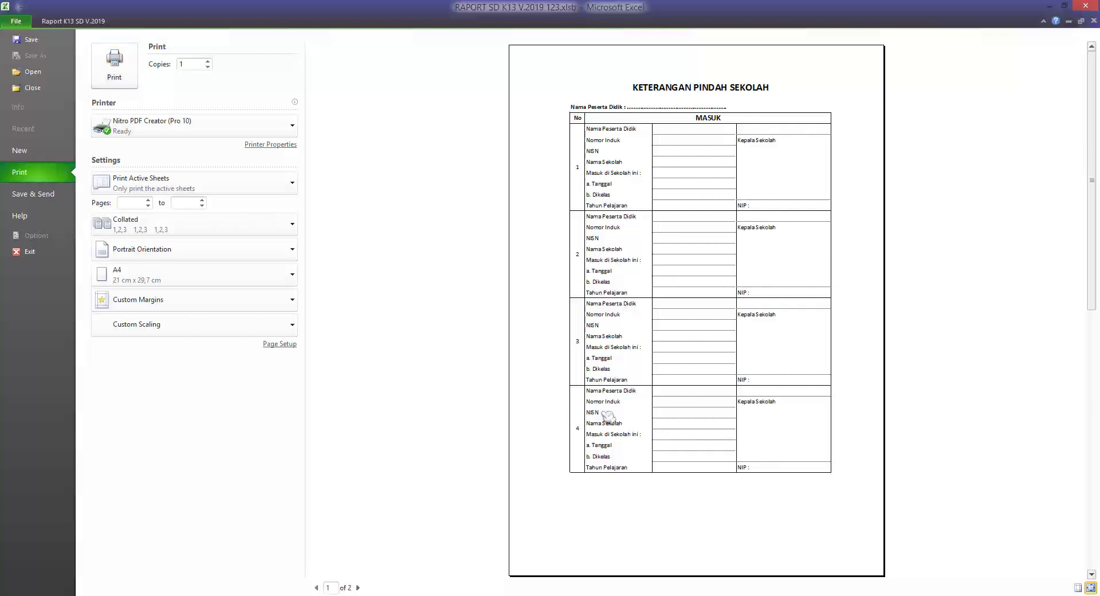
{"action": "scroll", "coordinate": [634, 412], "scroll_direction": "down", "scroll_amount": 1}
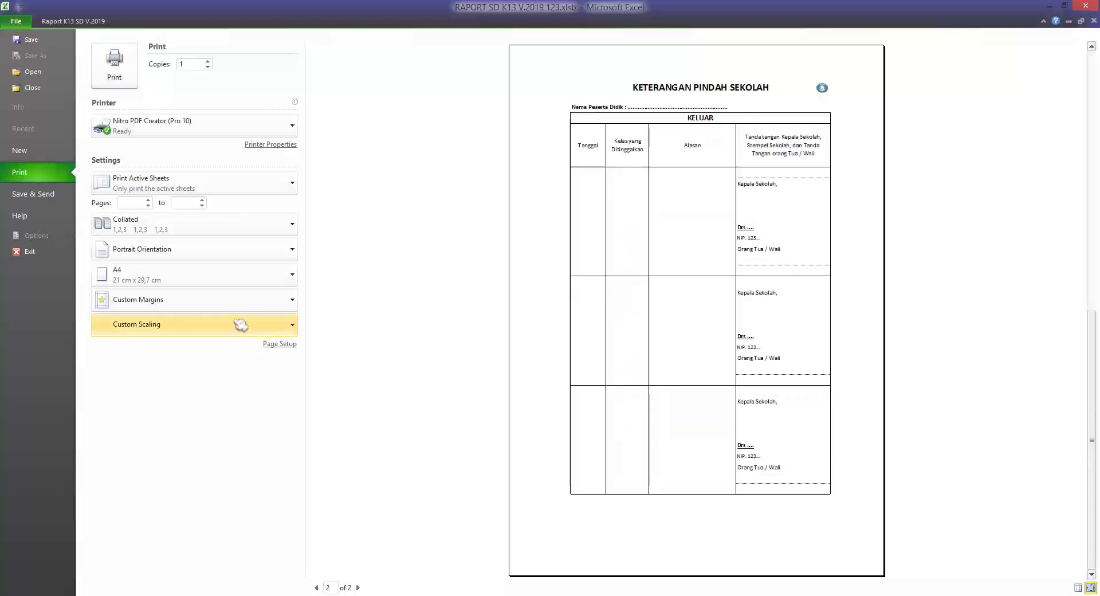
{"action": "left_click", "coordinate": [281, 345]}
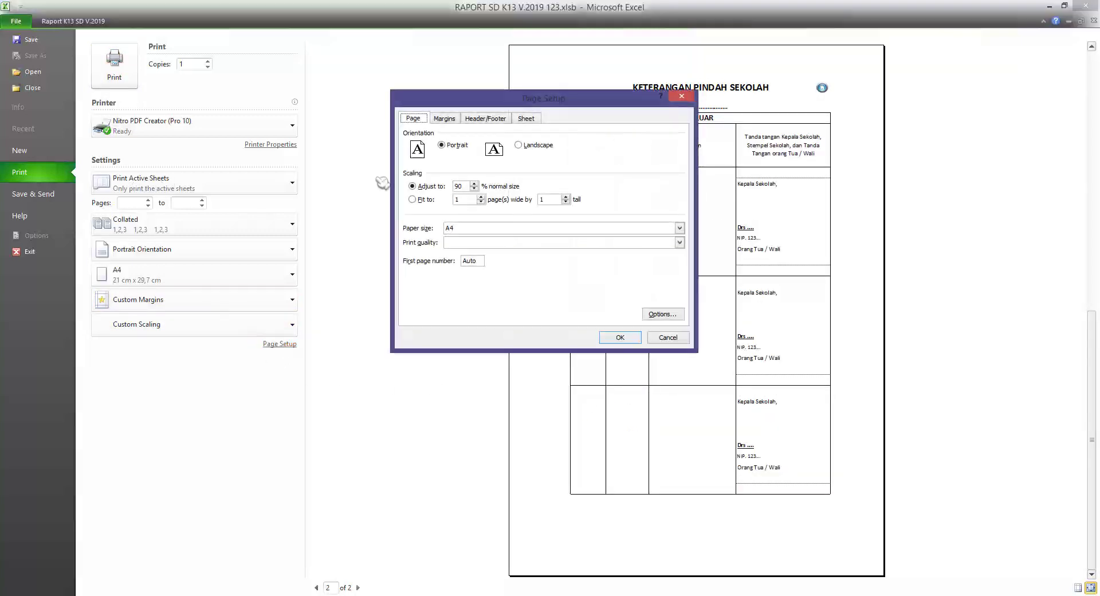
{"action": "left_click", "coordinate": [627, 338]}
{"action": "scroll", "coordinate": [620, 337], "scroll_direction": "up", "scroll_amount": 1}
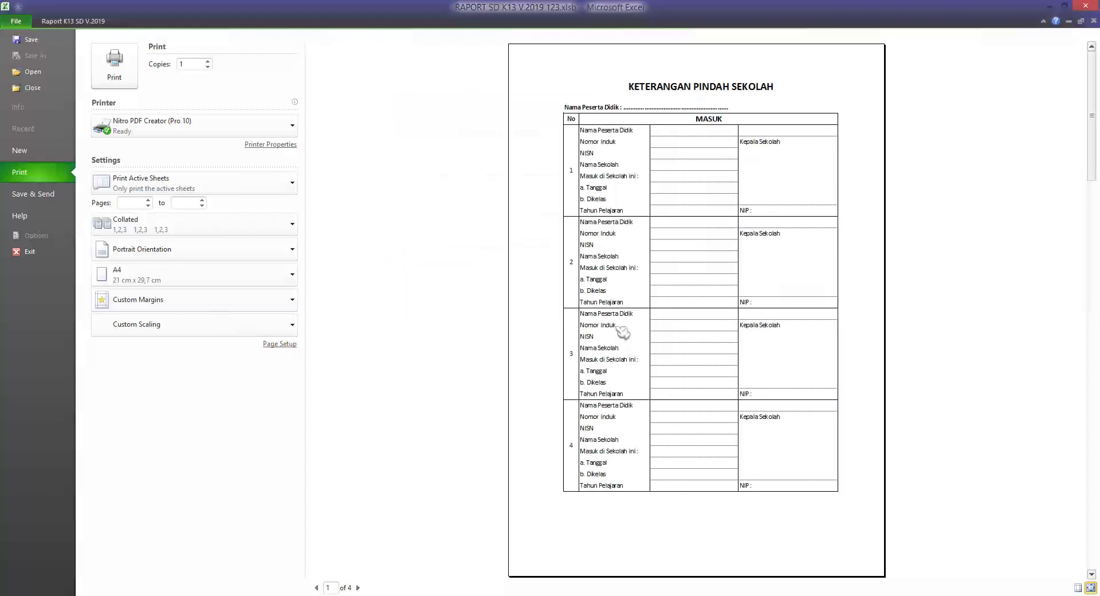
{"action": "scroll", "coordinate": [621, 335], "scroll_direction": "down", "scroll_amount": 1}
{"action": "scroll", "coordinate": [622, 332], "scroll_direction": "down", "scroll_amount": 2}
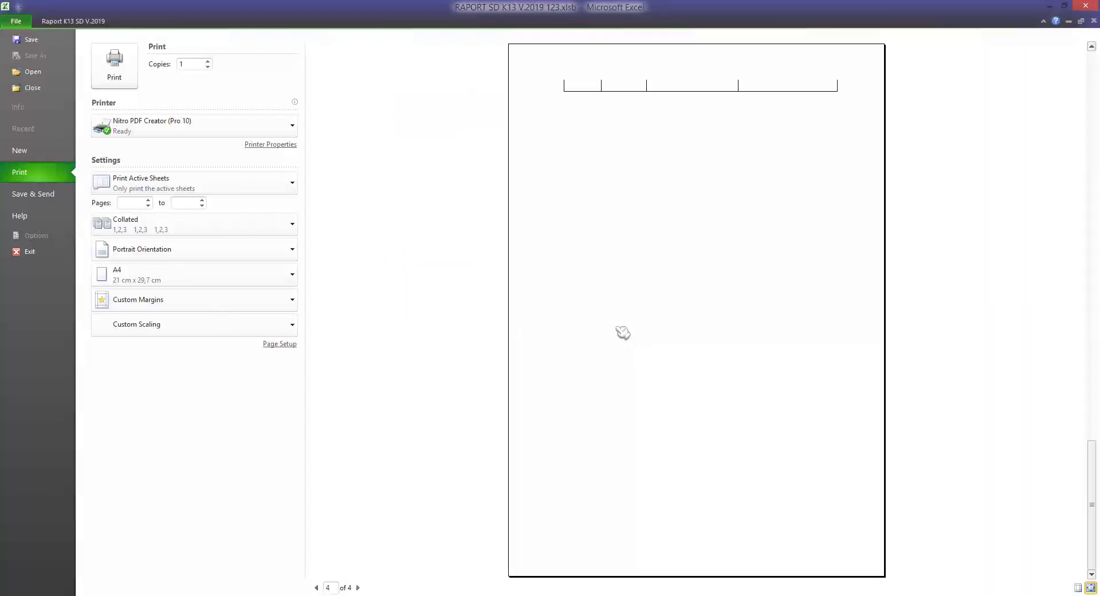
{"action": "left_click", "coordinate": [73, 23]}
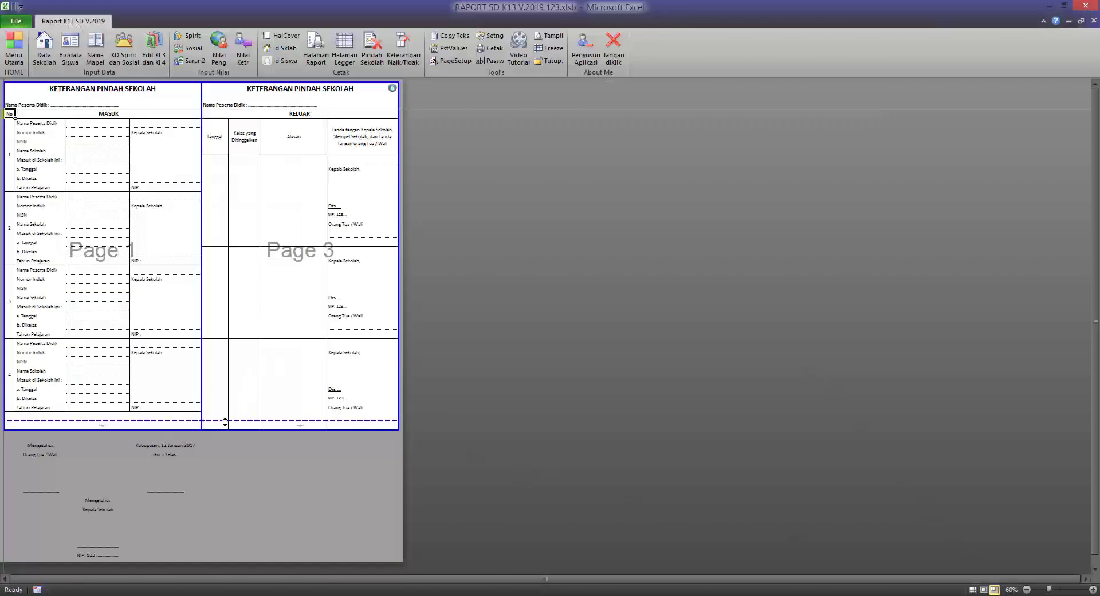
Remove the extra horizontal page break and set custom margins: top 1,5, bottom 1.
{"action": "left_click_drag", "start_coordinate": [224, 421], "coordinate": [223, 429]}
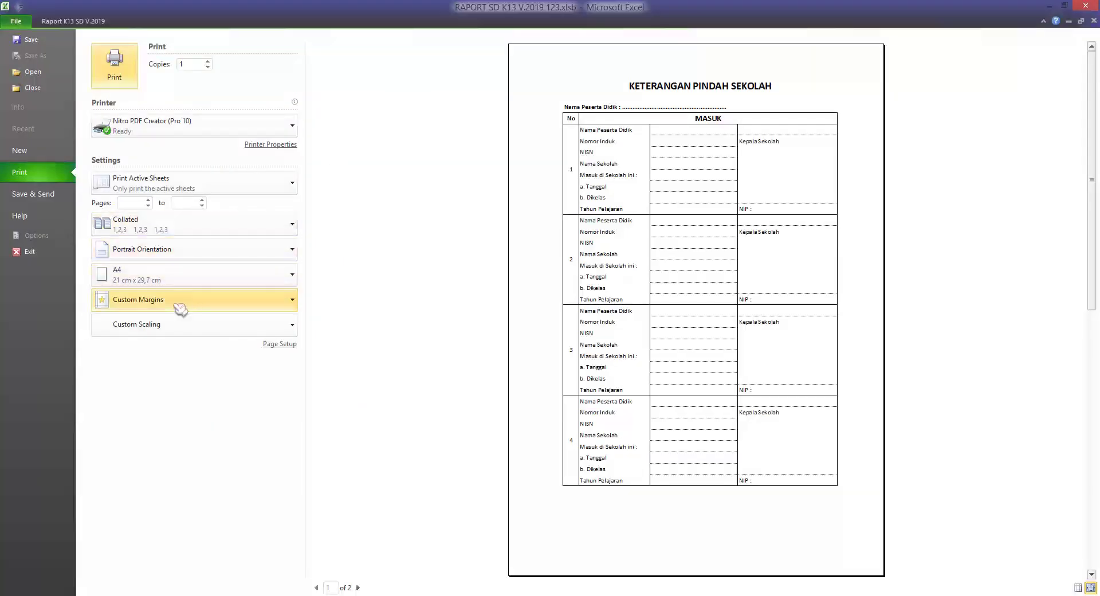
{"action": "left_click", "coordinate": [175, 302]}
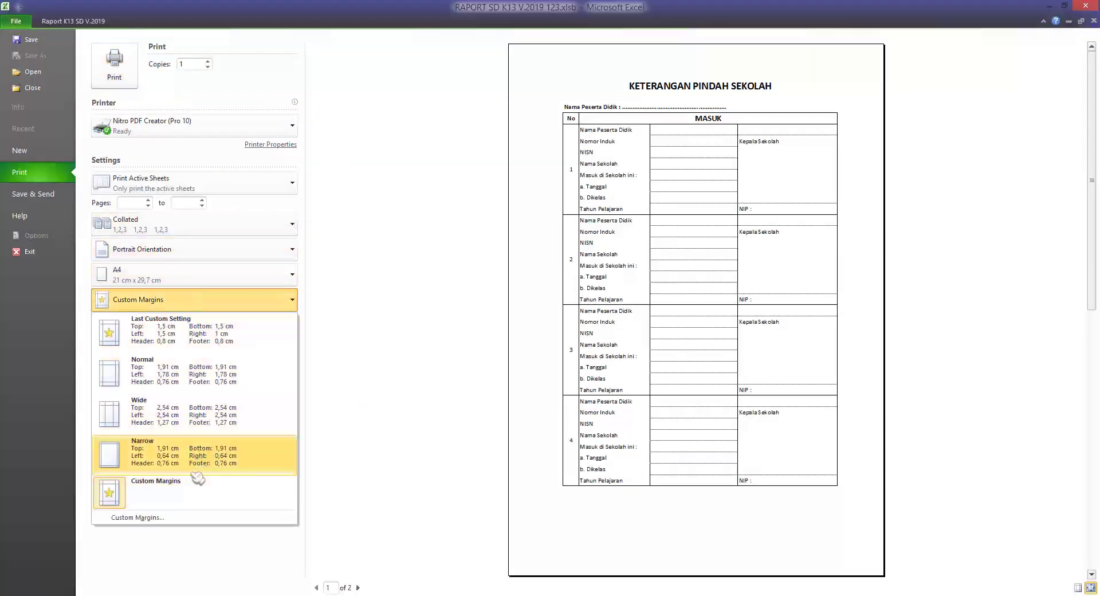
{"action": "left_click", "coordinate": [150, 517]}
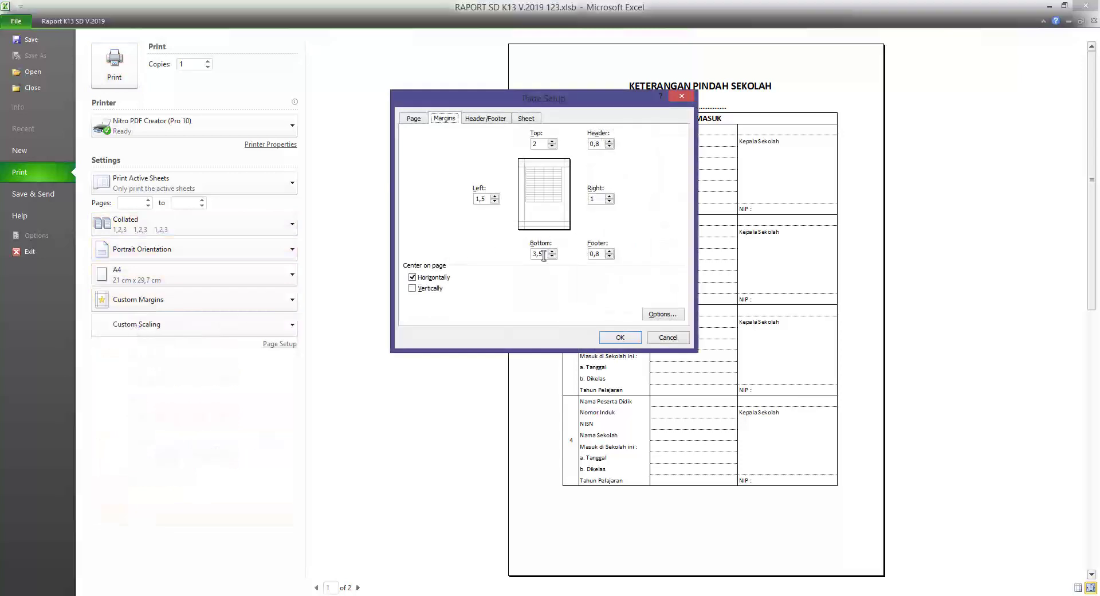
{"action": "left_click_drag", "start_coordinate": [544, 255], "coordinate": [490, 257]}
{"action": "type", "text": "1"}
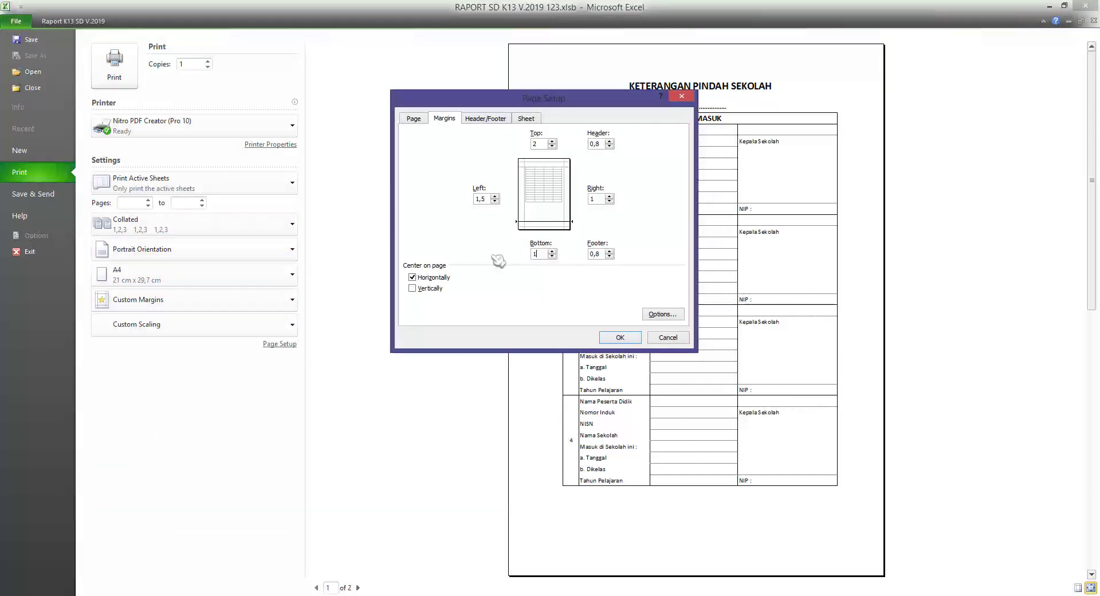
{"action": "left_click", "coordinate": [552, 147]}
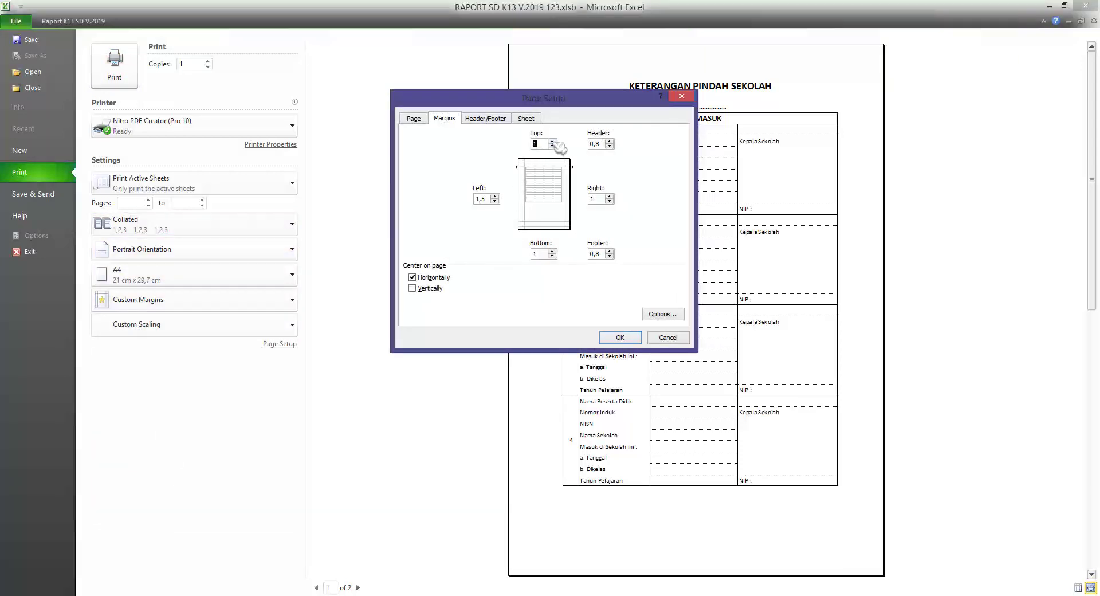
{"action": "left_click", "coordinate": [603, 333]}
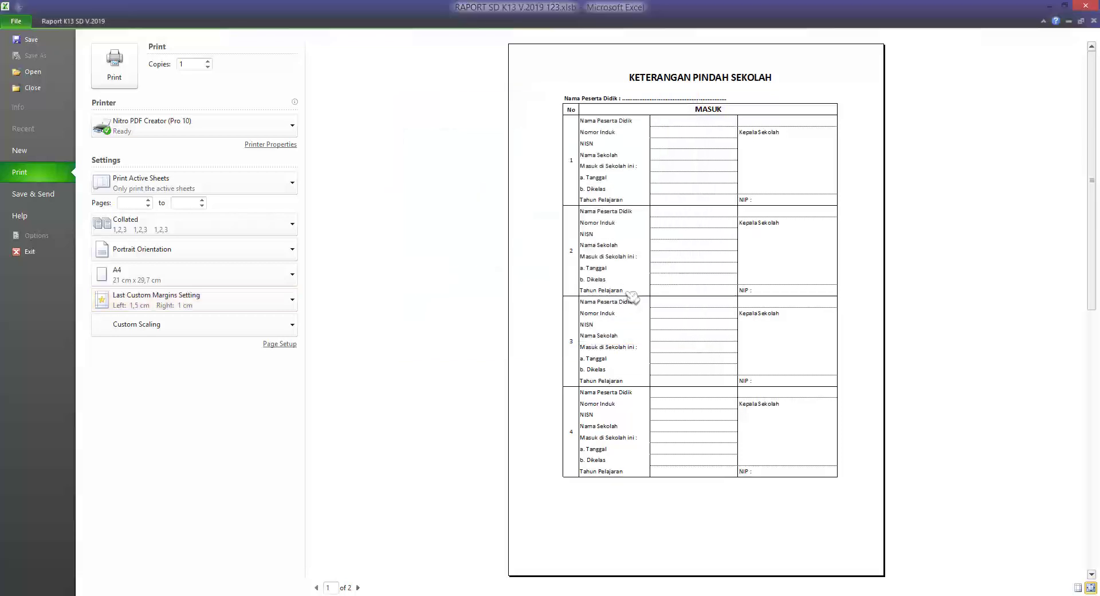
{"action": "scroll", "coordinate": [633, 298], "scroll_direction": "down", "scroll_amount": 1}
{"action": "scroll", "coordinate": [632, 298], "scroll_direction": "up", "scroll_amount": 1}
{"action": "key", "text": "Escape"}
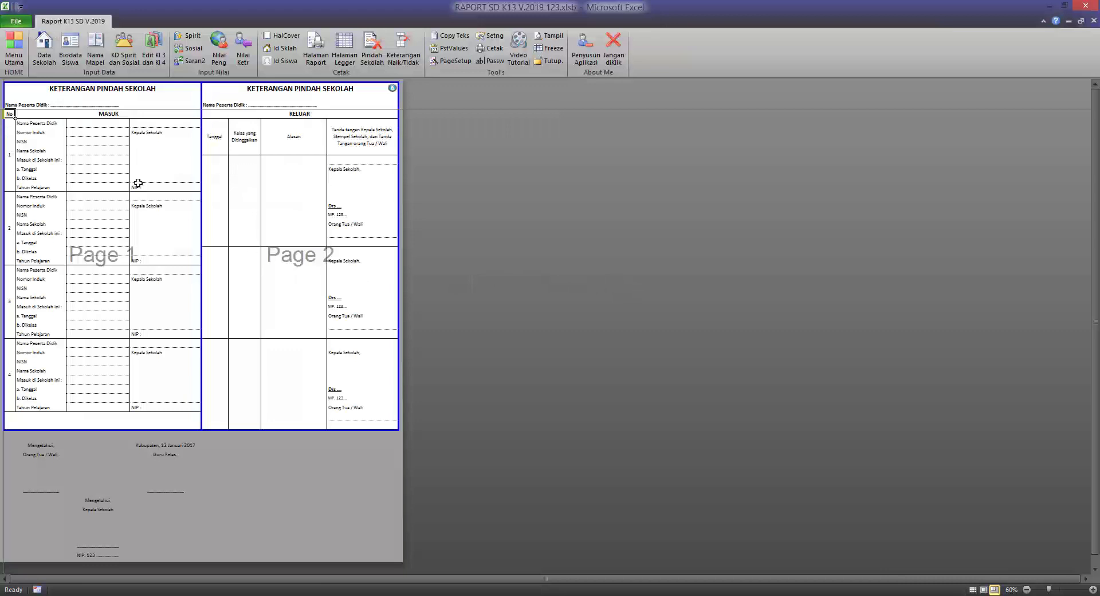
Go via Data Sekolah to the HALAMAN MENU UTAMA main menu sheet.
{"action": "left_click", "coordinate": [44, 49]}
{"action": "left_click", "coordinate": [14, 49]}
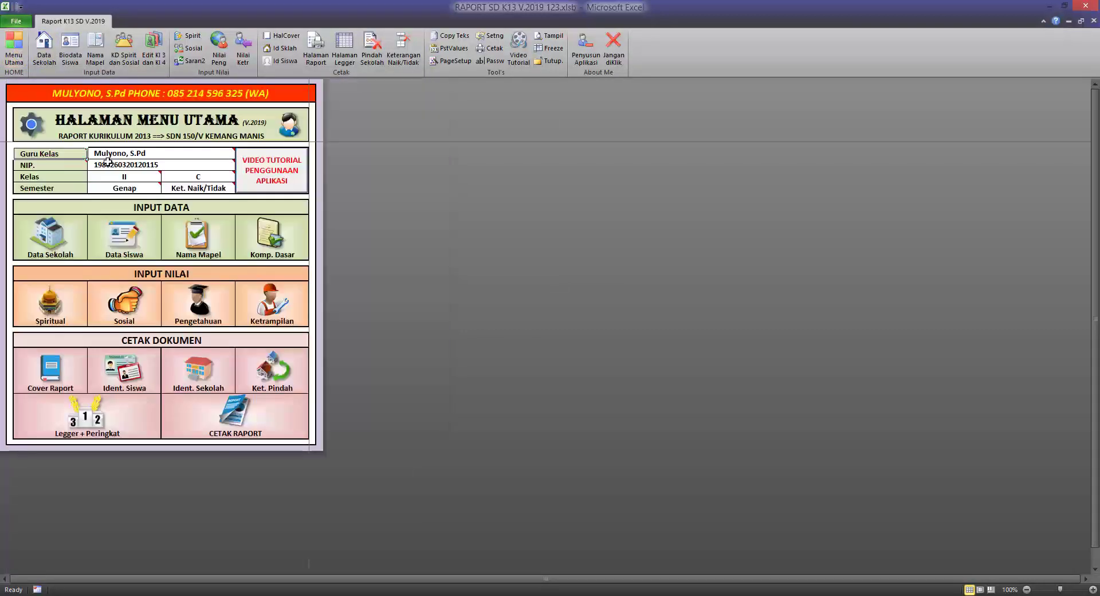